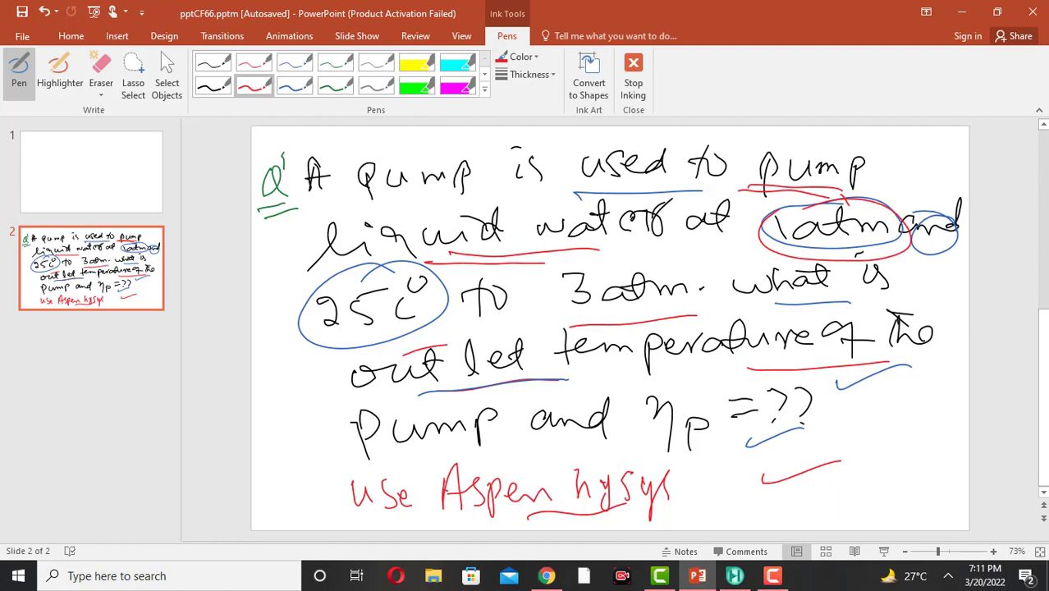
# - Circle 25 C° and 3 atm in red ink on the problem slide and underline the words "outlet" and "temperature of"
pyautogui.moveTo(427, 256)
pyautogui.mouseDown()
pyautogui.moveTo(366, 261)
pyautogui.moveTo(454, 296)
pyautogui.moveTo(427, 271)
pyautogui.mouseUp()
pyautogui.moveTo(650, 264)
pyautogui.mouseDown()
pyautogui.moveTo(540, 286)
pyautogui.moveTo(647, 320)
pyautogui.moveTo(608, 261)
pyautogui.mouseUp()
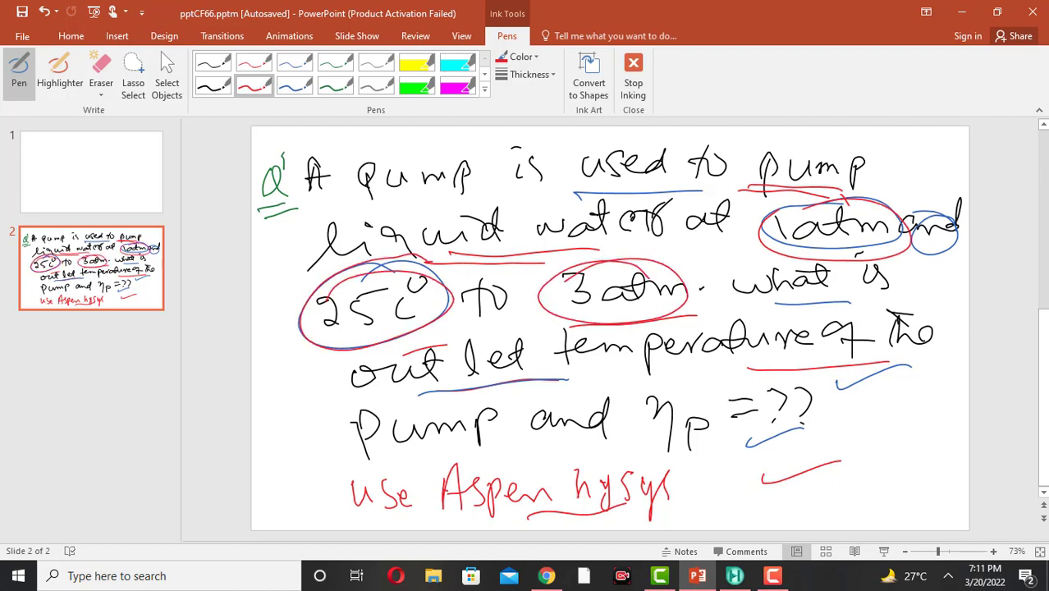
pyautogui.moveTo(435, 379); pyautogui.dragTo(534, 377)
pyautogui.moveTo(736, 370); pyautogui.dragTo(866, 361)
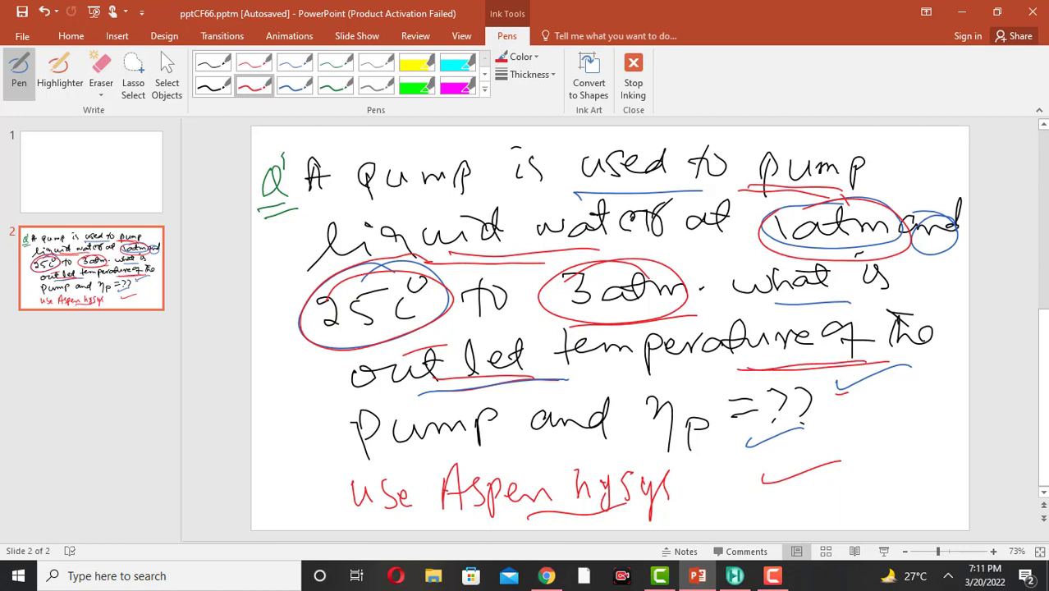
# - Mark ηp with a red underline and circle, extend the underline beneath "temperature", and add red ticks around "use Aspen hysys"
pyautogui.moveTo(624, 454); pyautogui.dragTo(735, 443)
pyautogui.moveTo(308, 506); pyautogui.dragTo(379, 454)
pyautogui.moveTo(302, 485); pyautogui.dragTo(358, 452)
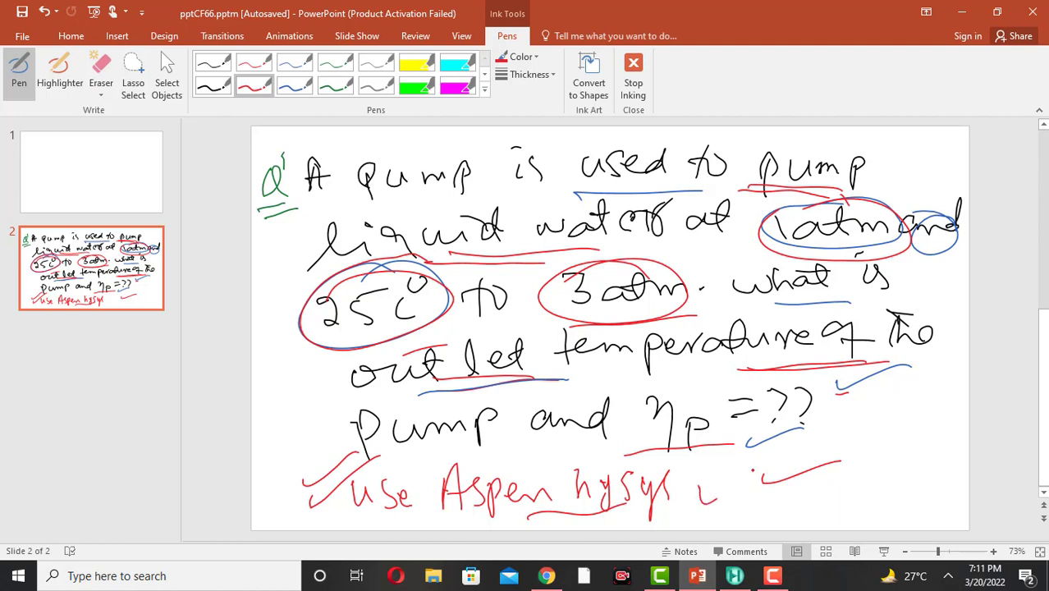
pyautogui.moveTo(698, 486); pyautogui.dragTo(759, 465)
pyautogui.moveTo(670, 374); pyautogui.dragTo(759, 365)
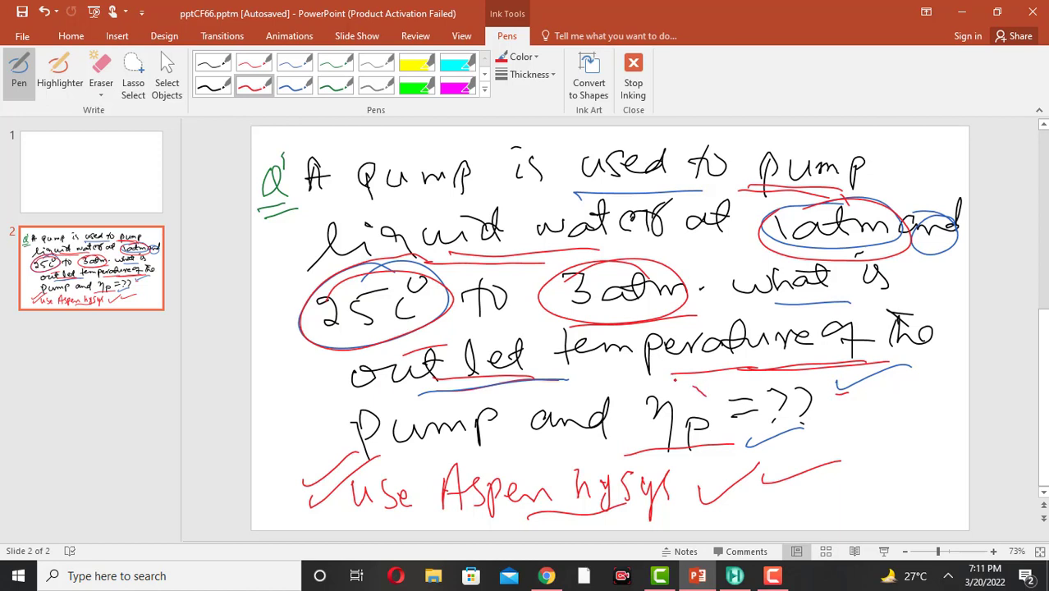
pyautogui.moveTo(689, 380)
pyautogui.mouseDown()
pyautogui.moveTo(733, 431)
pyautogui.moveTo(657, 385)
pyautogui.mouseUp()
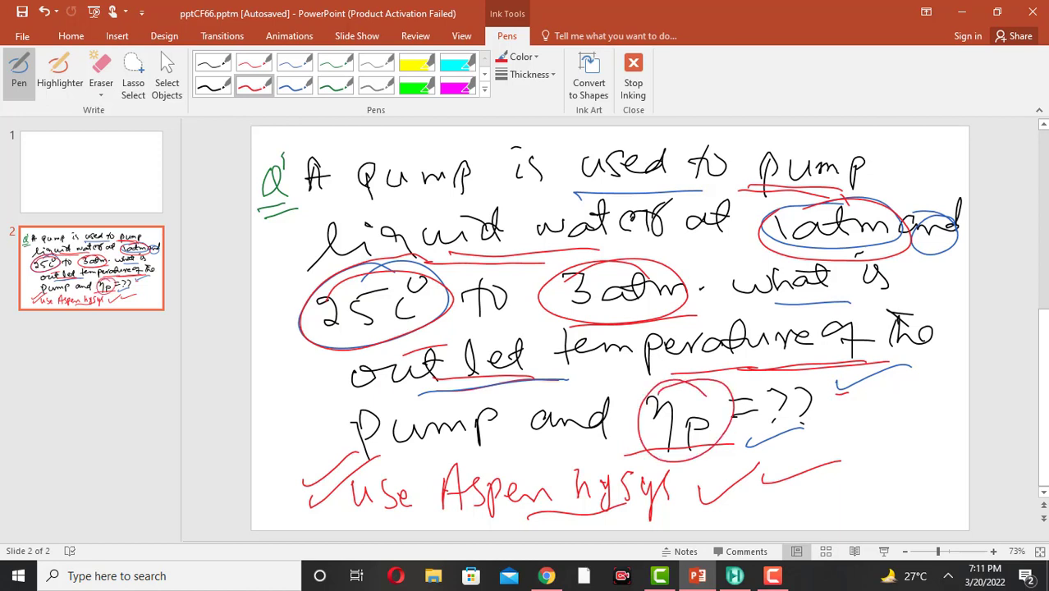
# - Switch to Aspen HYSYS, create a component list and add water (H2O) to it
pyautogui.click(734, 577)
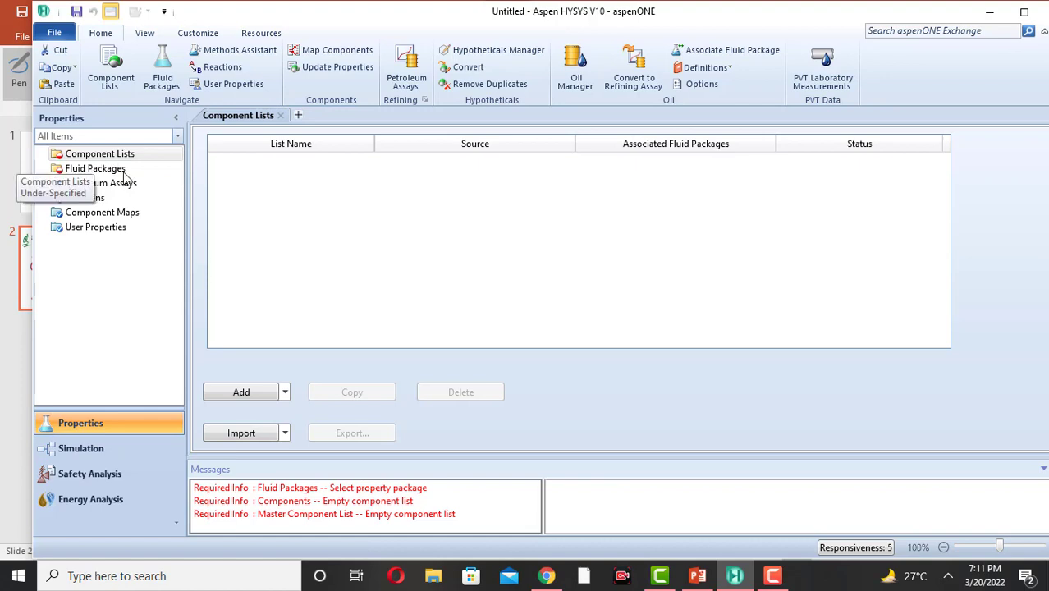
pyautogui.click(246, 393)
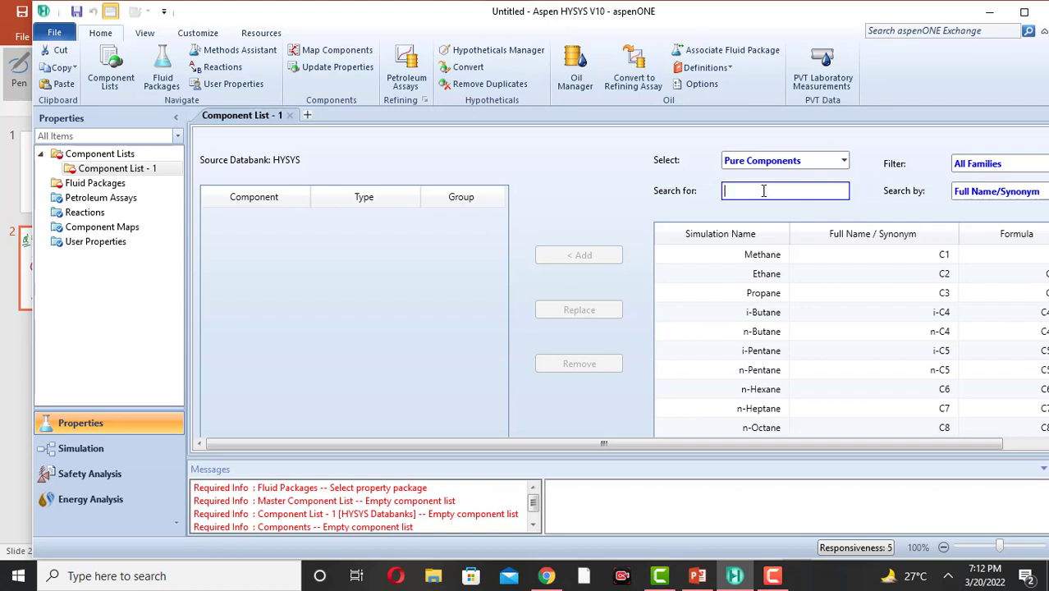
pyautogui.write('water')
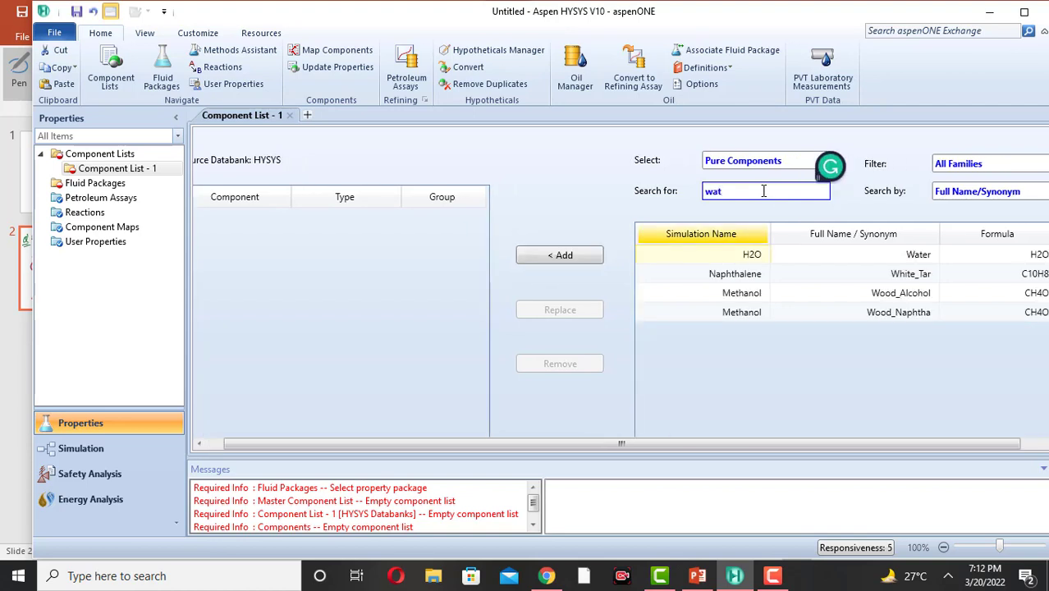
pyautogui.click(566, 256)
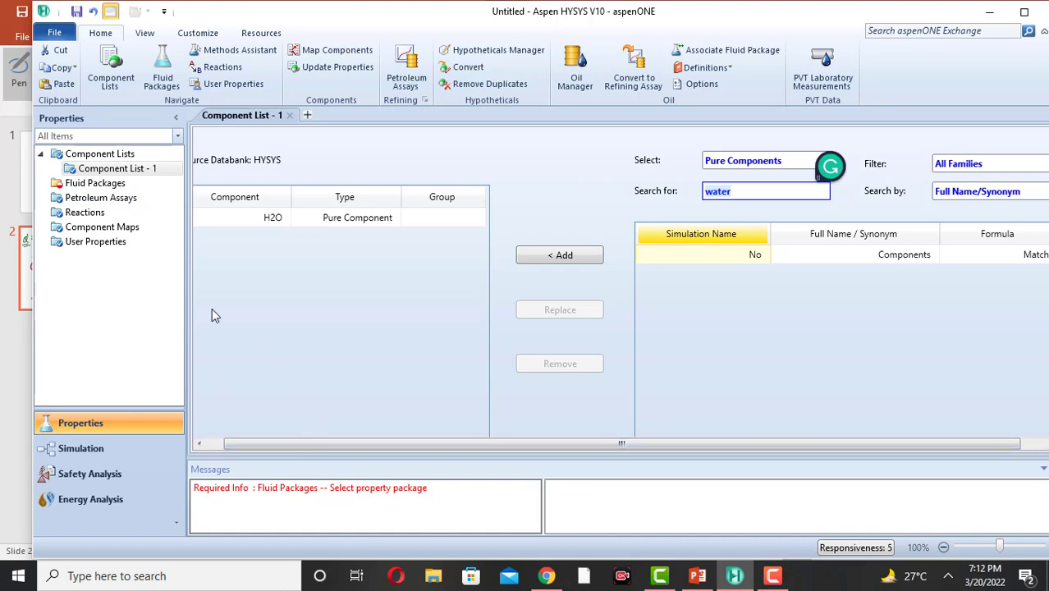
# - Create a new fluid package for the component list
pyautogui.click(100, 188)
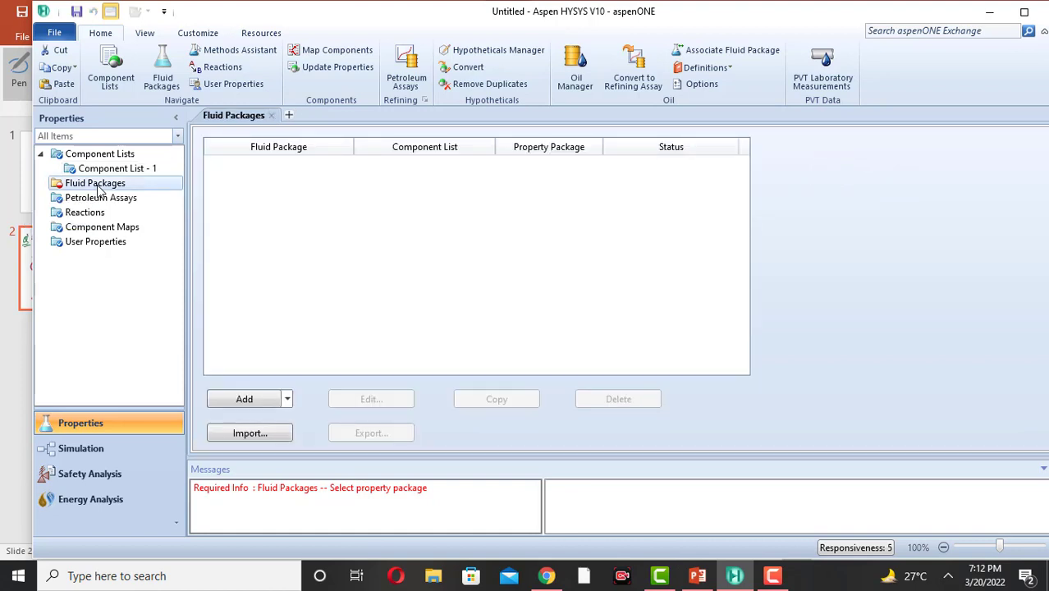
pyautogui.click(247, 401)
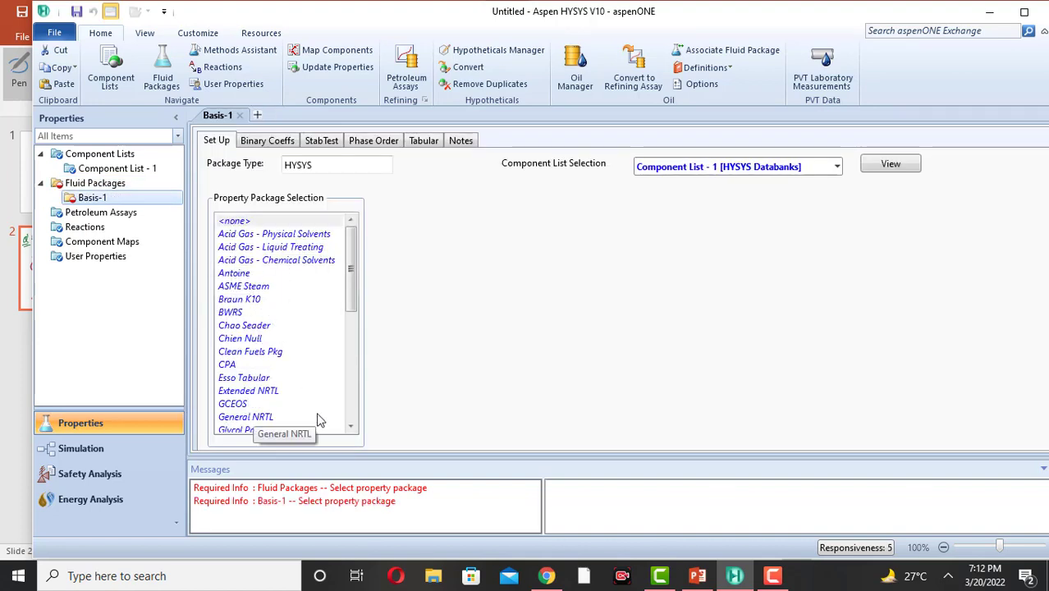
# - Look through the full list of property packages available for the fluid package
pyautogui.click(350, 429)
pyautogui.click(351, 429)
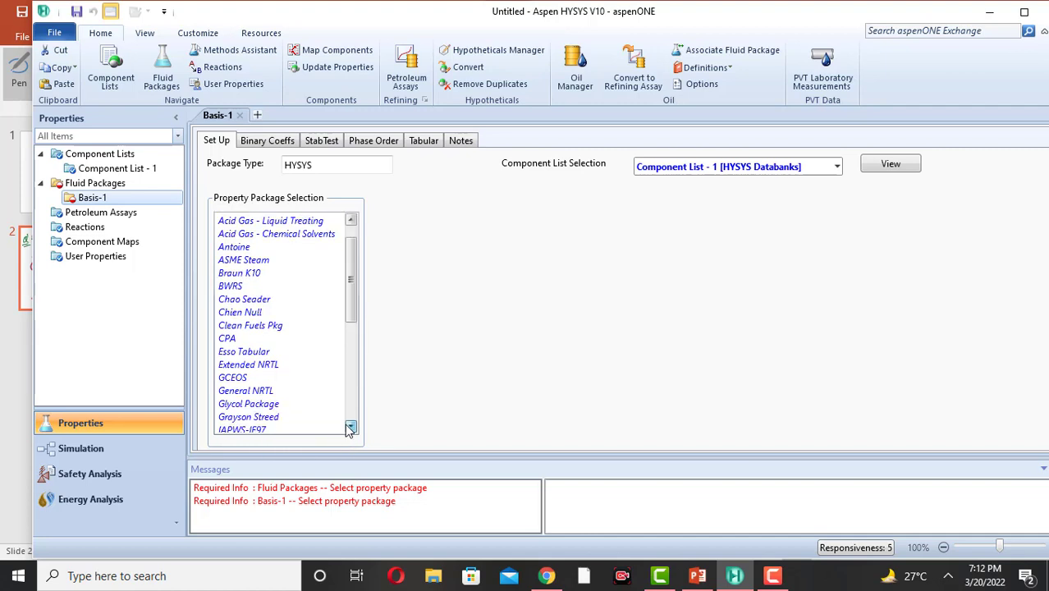
pyautogui.click(351, 429)
pyautogui.click(351, 429)
pyautogui.click(351, 428)
pyautogui.click(351, 428)
pyautogui.click(351, 429)
pyautogui.click(351, 429)
pyautogui.click(351, 429)
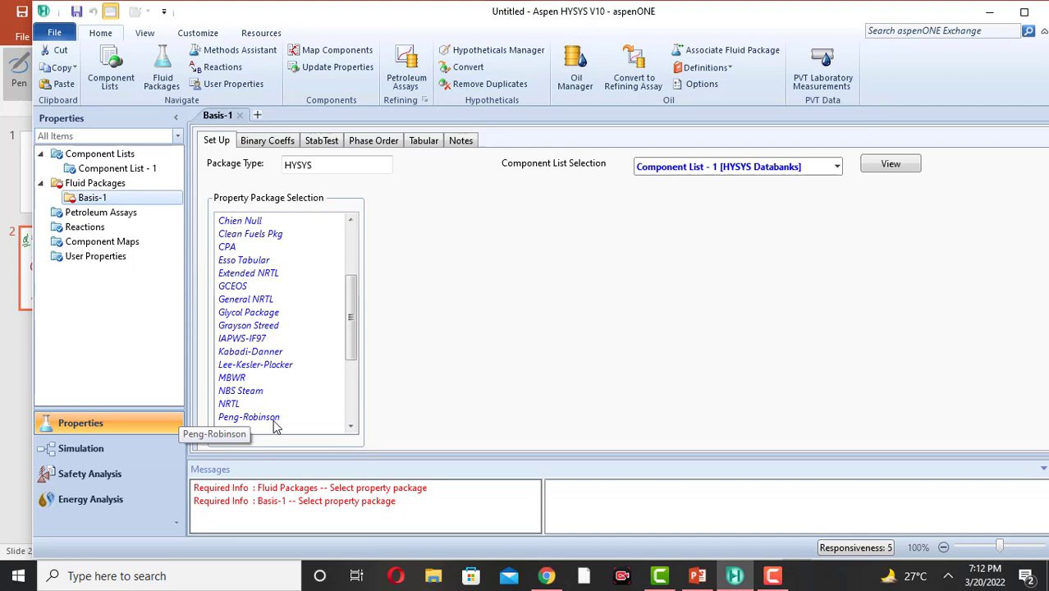
pyautogui.click(350, 427)
pyautogui.click(351, 427)
pyautogui.click(350, 427)
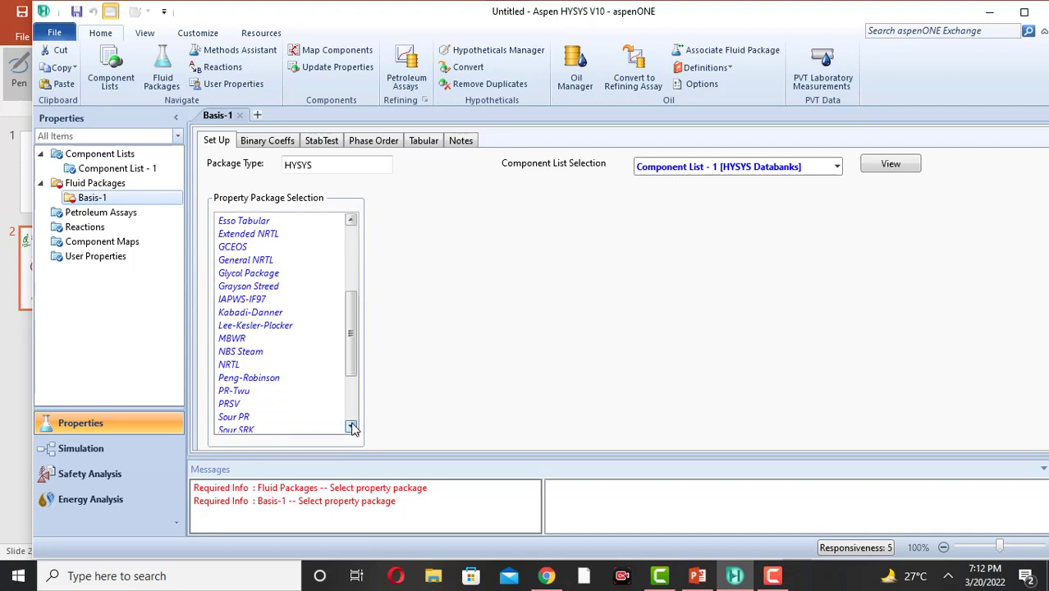
pyautogui.click(351, 427)
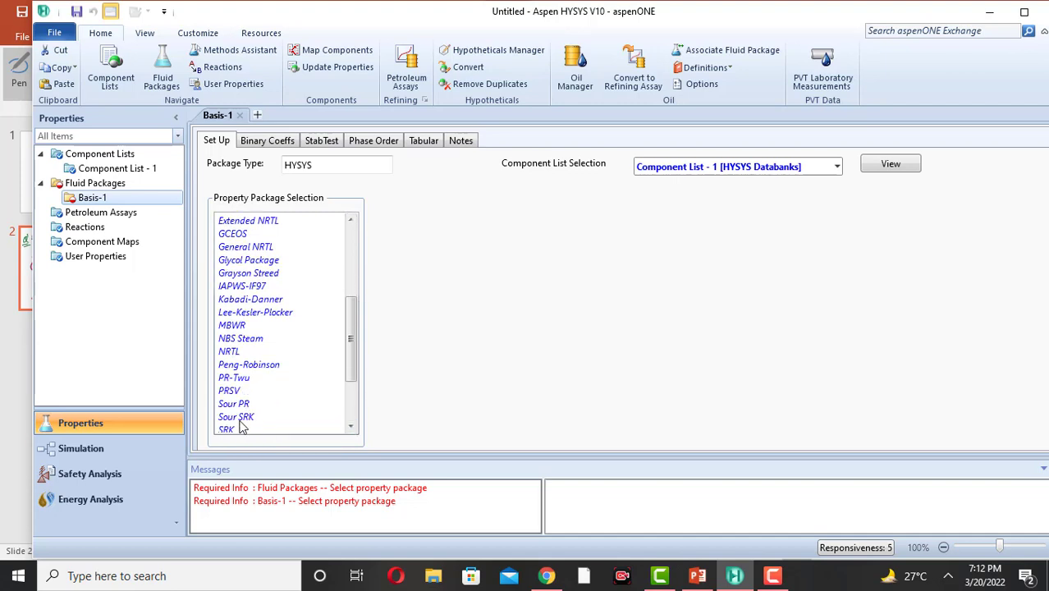
pyautogui.click(350, 427)
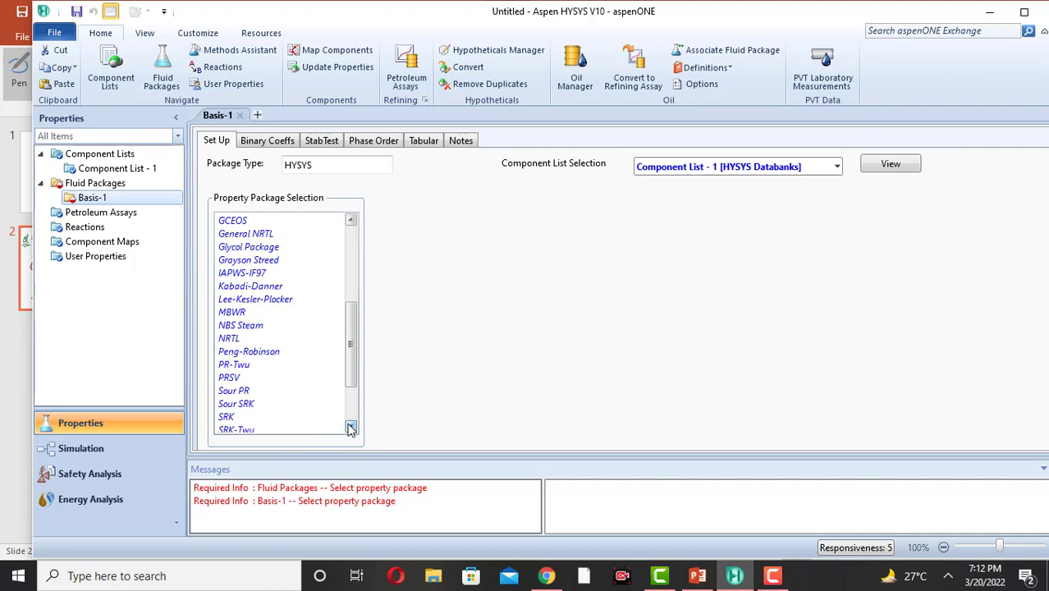
pyautogui.click(350, 427)
pyautogui.click(351, 427)
pyautogui.click(351, 427)
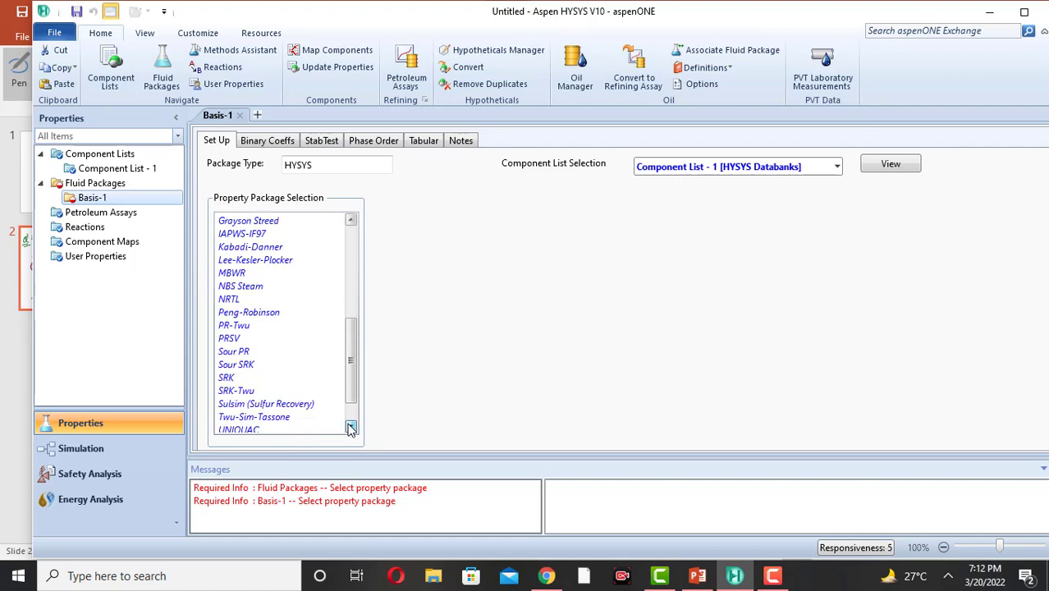
pyautogui.click(350, 427)
pyautogui.click(350, 427)
pyautogui.click(350, 427)
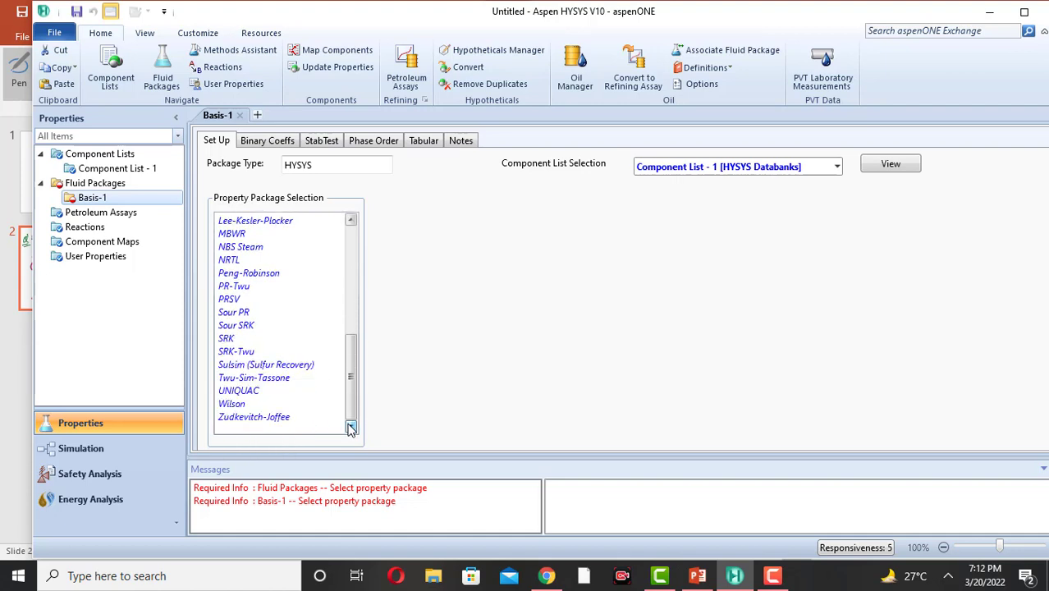
pyautogui.click(351, 293)
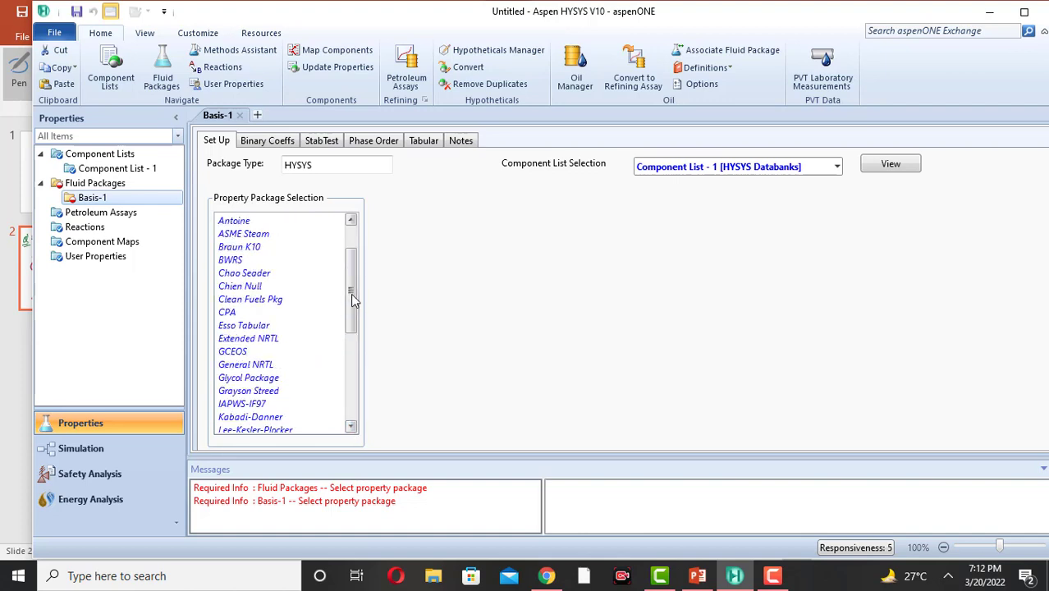
pyautogui.click(354, 260)
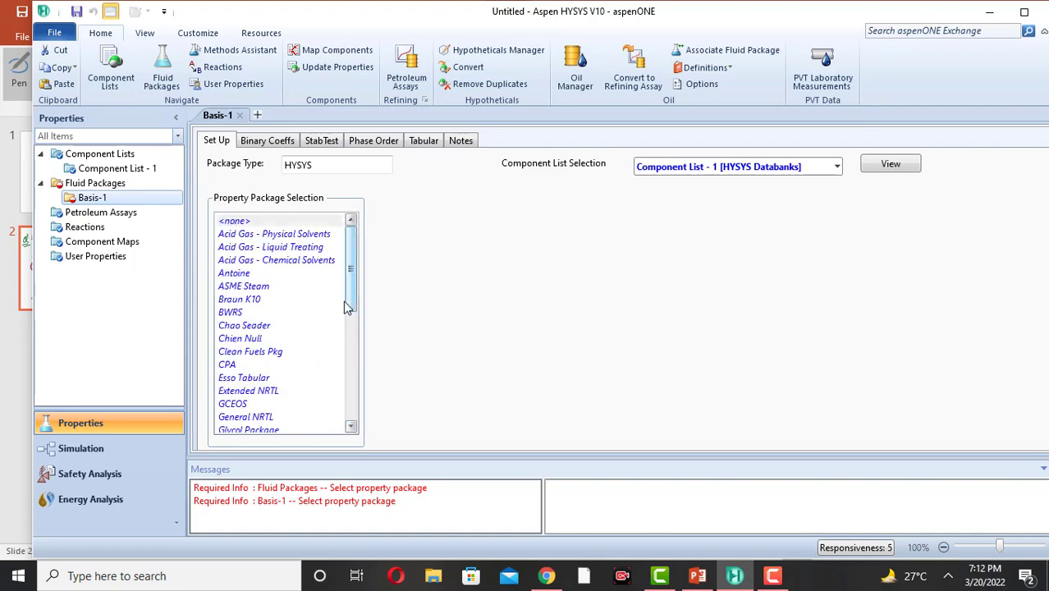
# - Choose NRTL as the fluid package's property package and maximize the program window
pyautogui.click(351, 429)
pyautogui.click(352, 428)
pyautogui.click(352, 429)
pyautogui.click(351, 429)
pyautogui.click(351, 428)
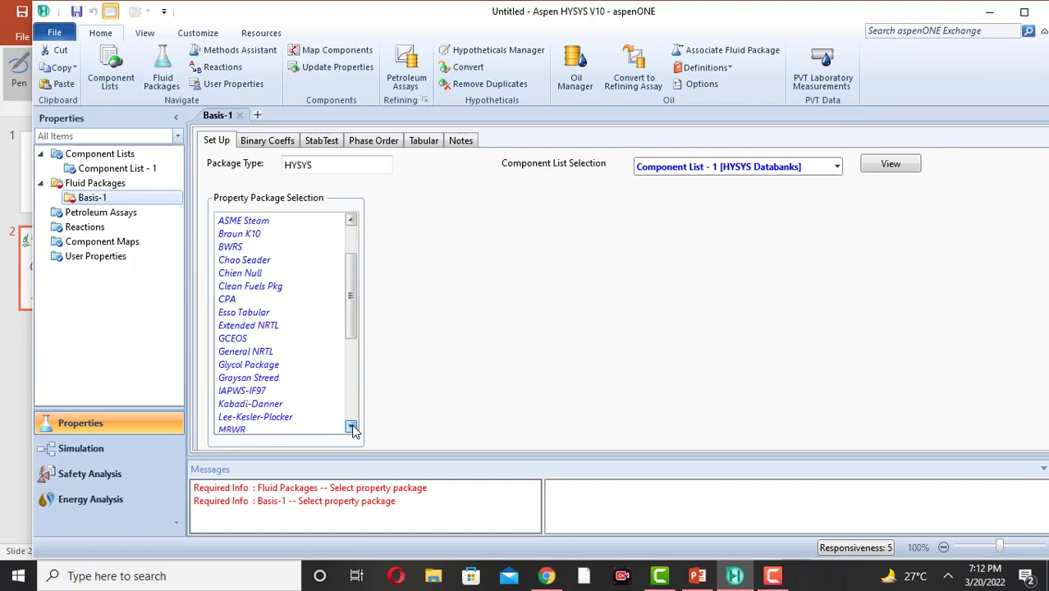
pyautogui.click(351, 429)
pyautogui.click(351, 429)
pyautogui.click(351, 429)
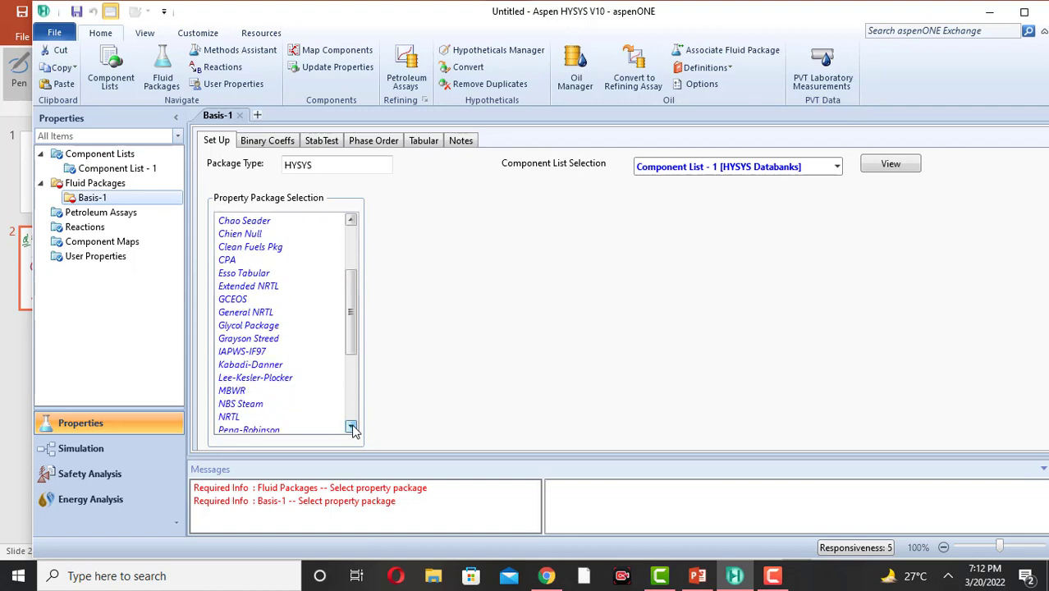
pyautogui.click(250, 417)
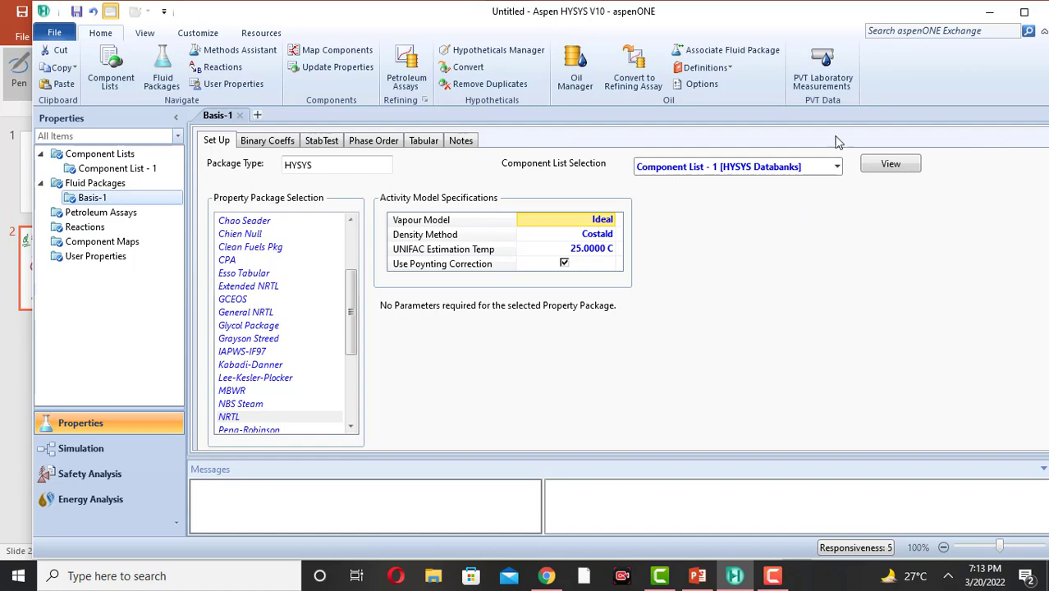
pyautogui.click(1025, 15)
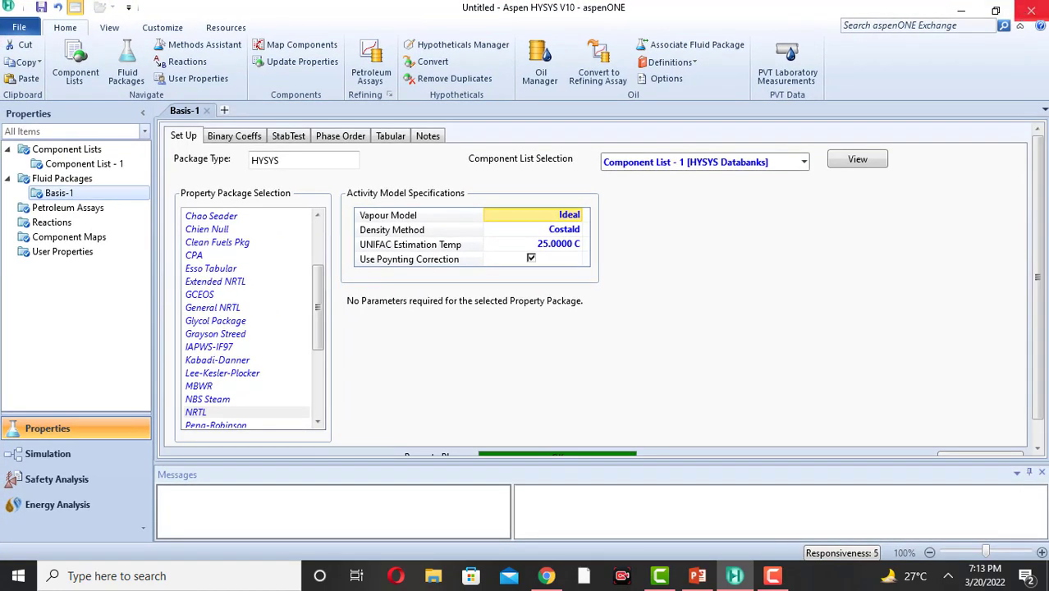
pyautogui.scroll(-1, 1036, 241)
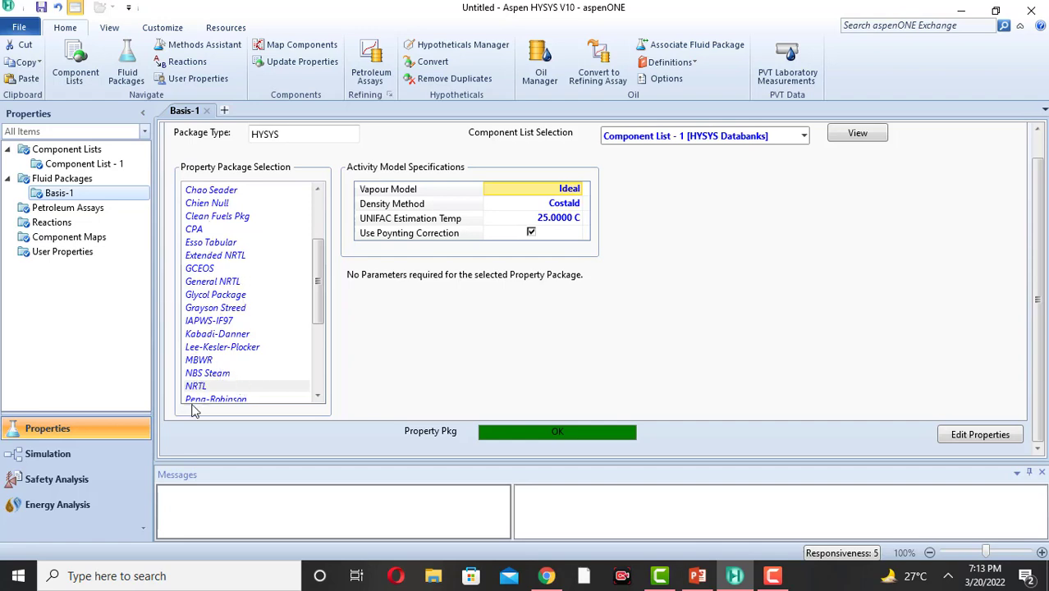
# - Enter the simulation environment and place a material stream on the flowsheet
pyautogui.click(49, 456)
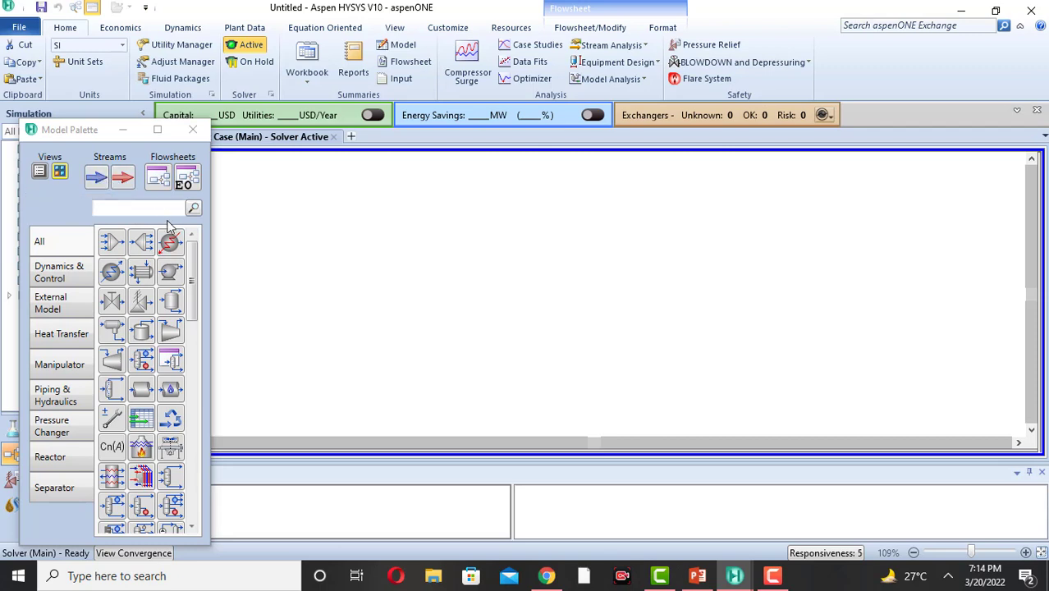
pyautogui.click(95, 180)
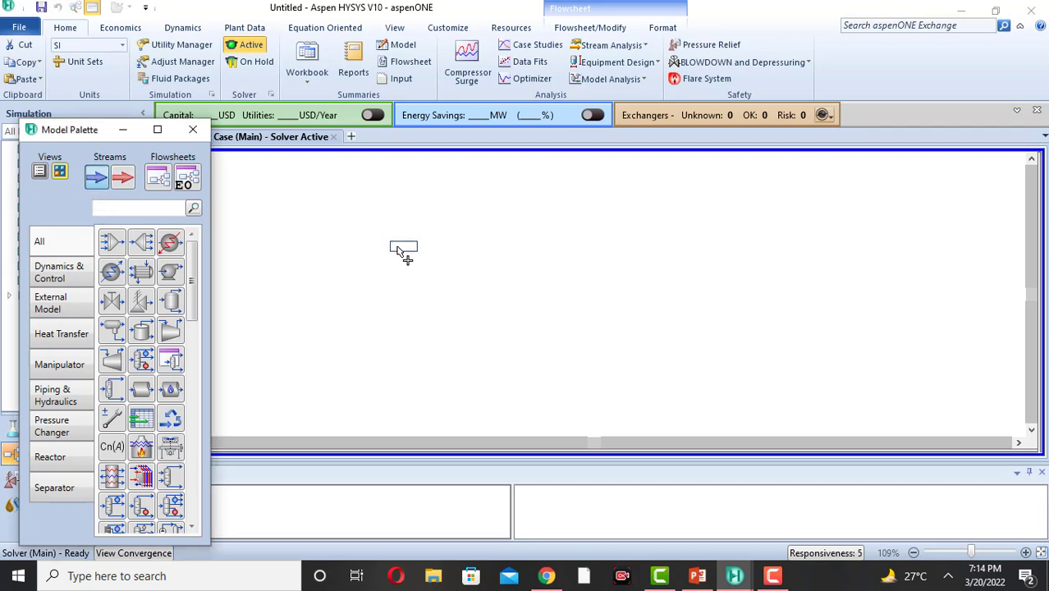
pyautogui.click(403, 248)
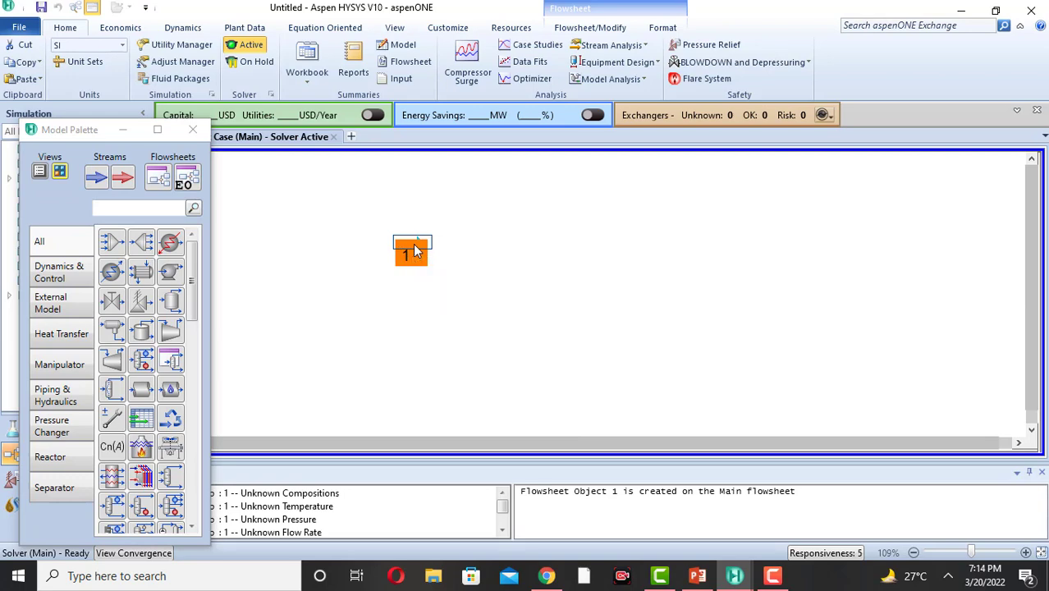
# - Open the material stream's conditions, rename the stream Inlet and set its temperature to 25 C
pyautogui.doubleClick(415, 250)
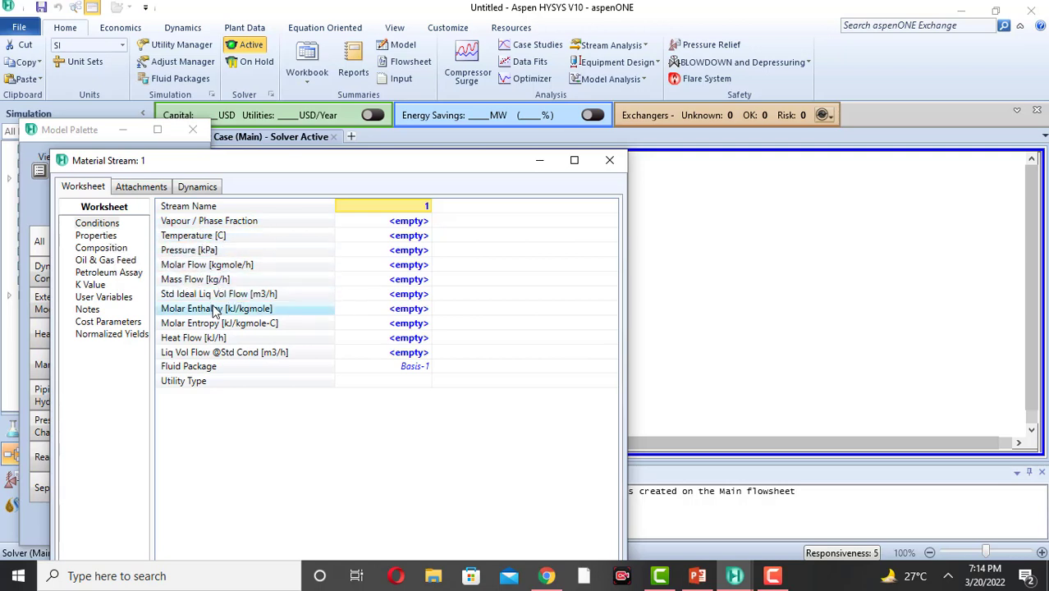
pyautogui.click(388, 212)
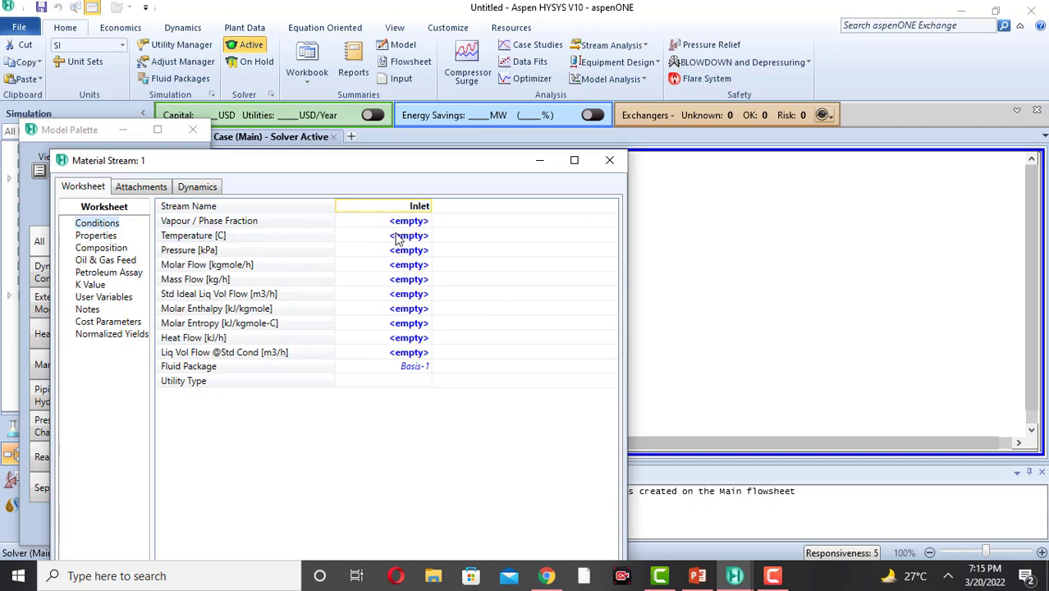
pyautogui.click(408, 238)
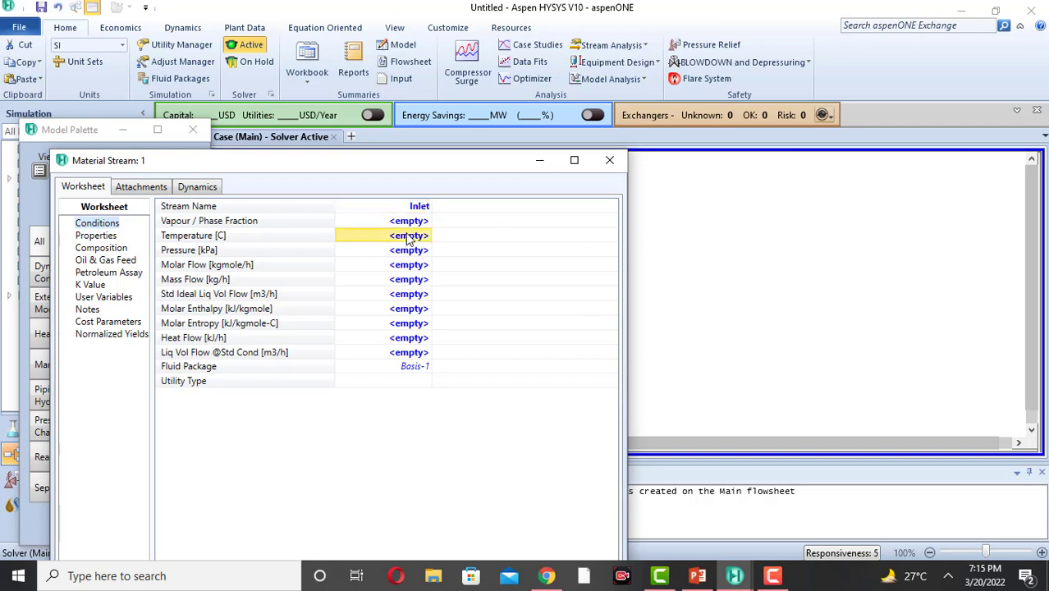
pyautogui.write('25')
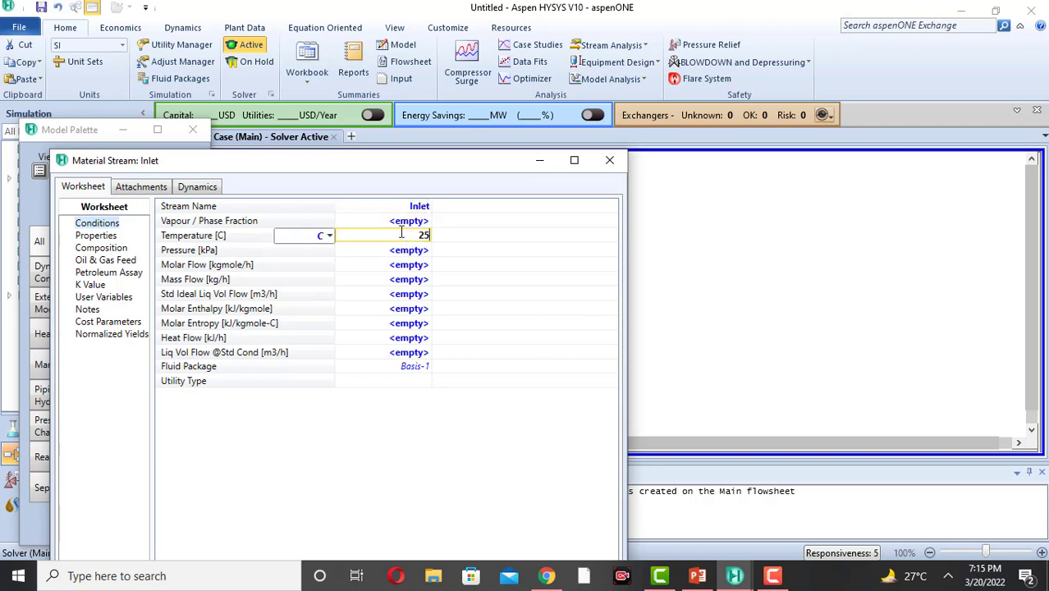
pyautogui.press('Return')
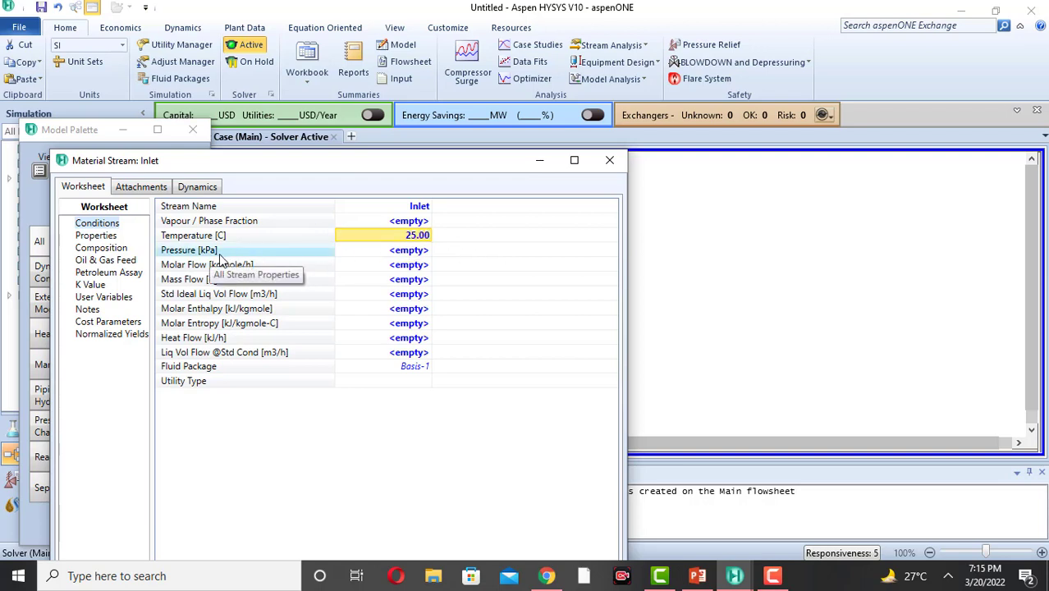
# - Set the Inlet stream's pressure to 1 atm and its molar flow to 100 kgmole/h
pyautogui.click(407, 250)
pyautogui.write('1')
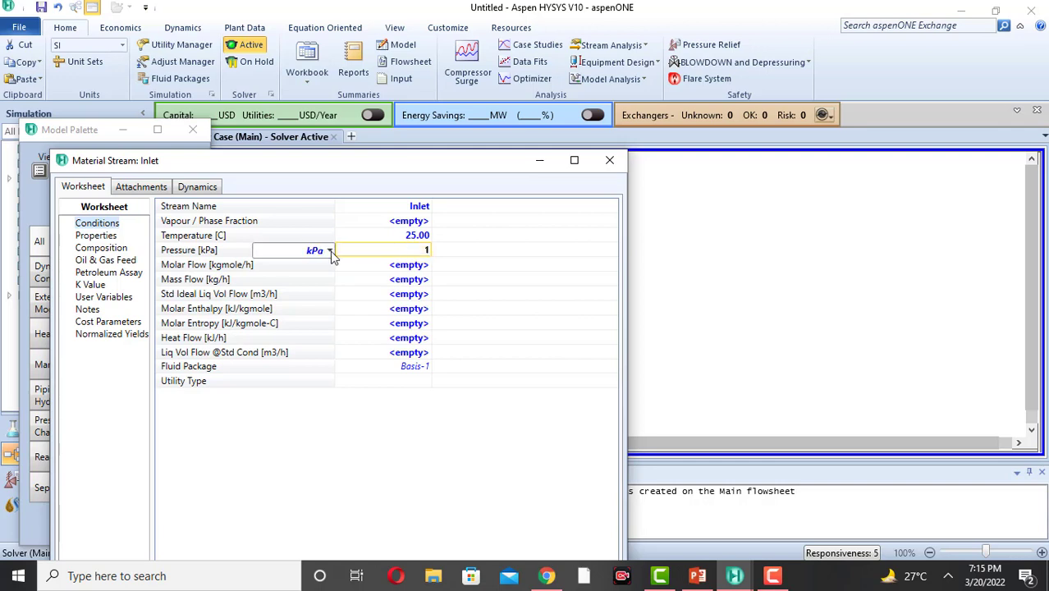
pyautogui.click(330, 251)
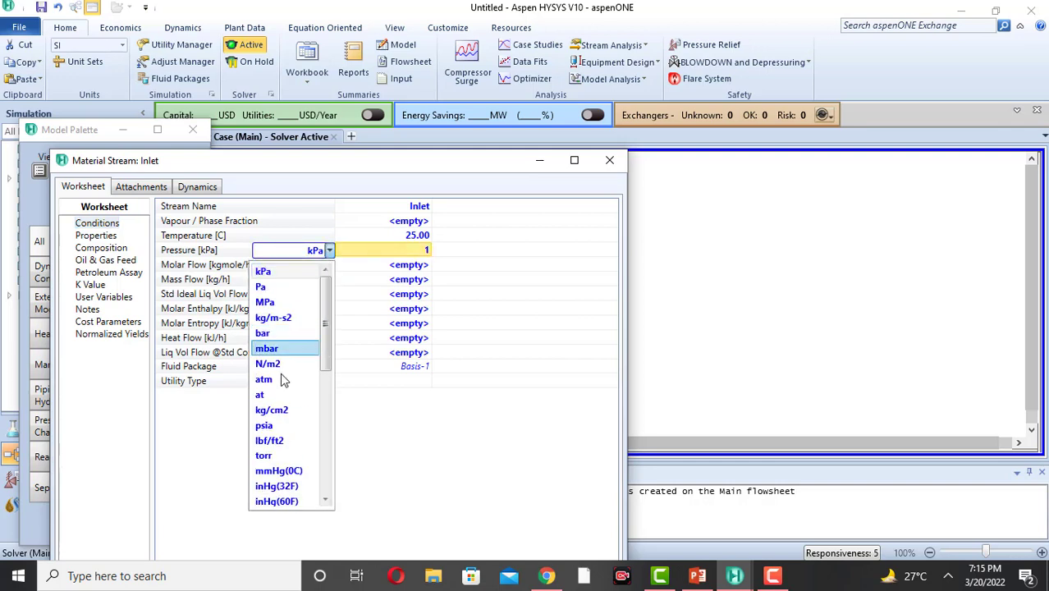
pyautogui.click(280, 379)
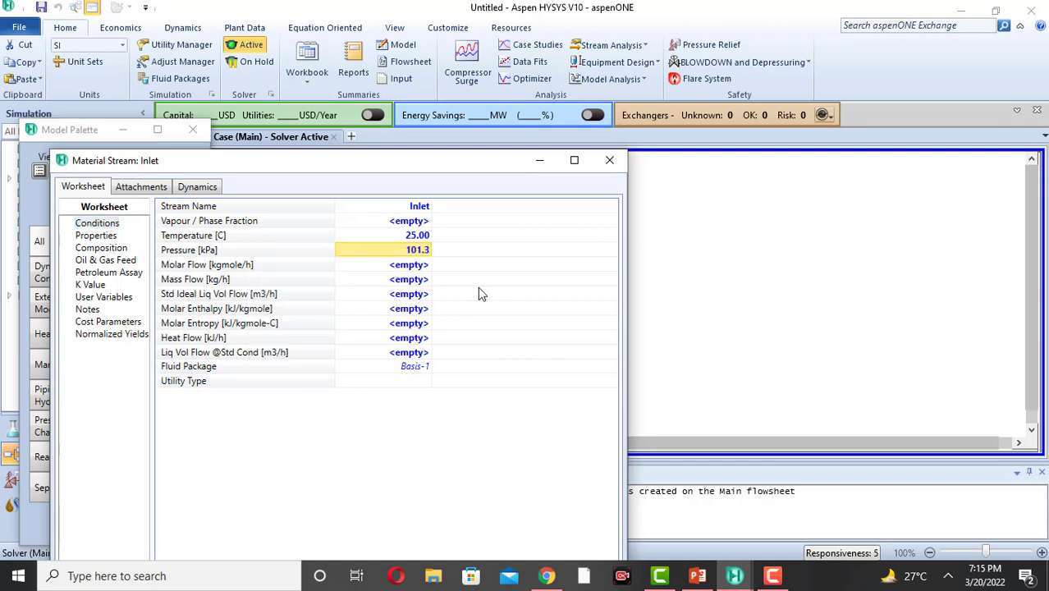
pyautogui.moveTo(413, 257)
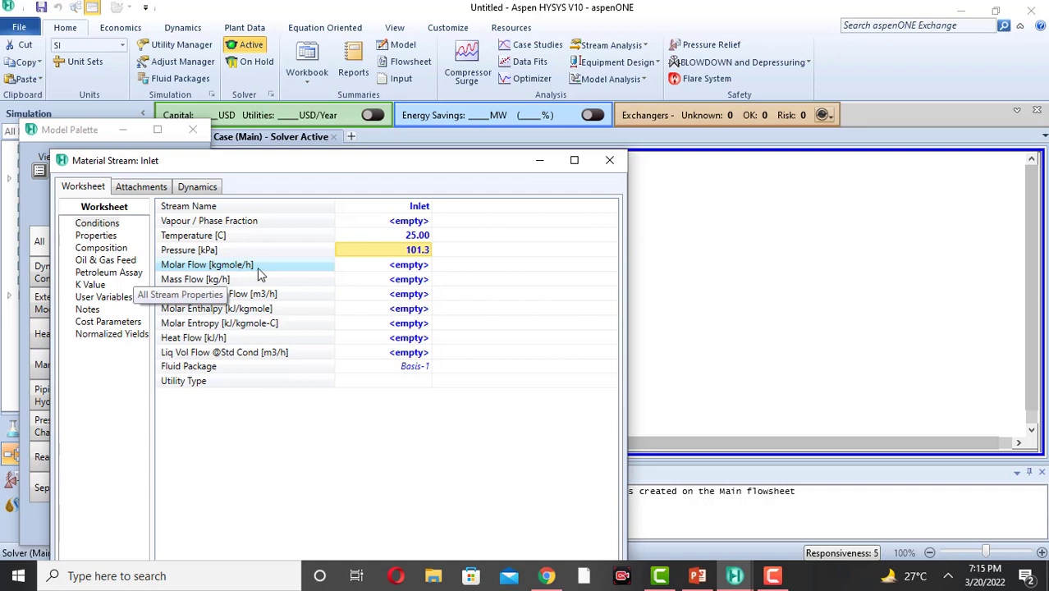
pyautogui.click(415, 271)
pyautogui.write('100')
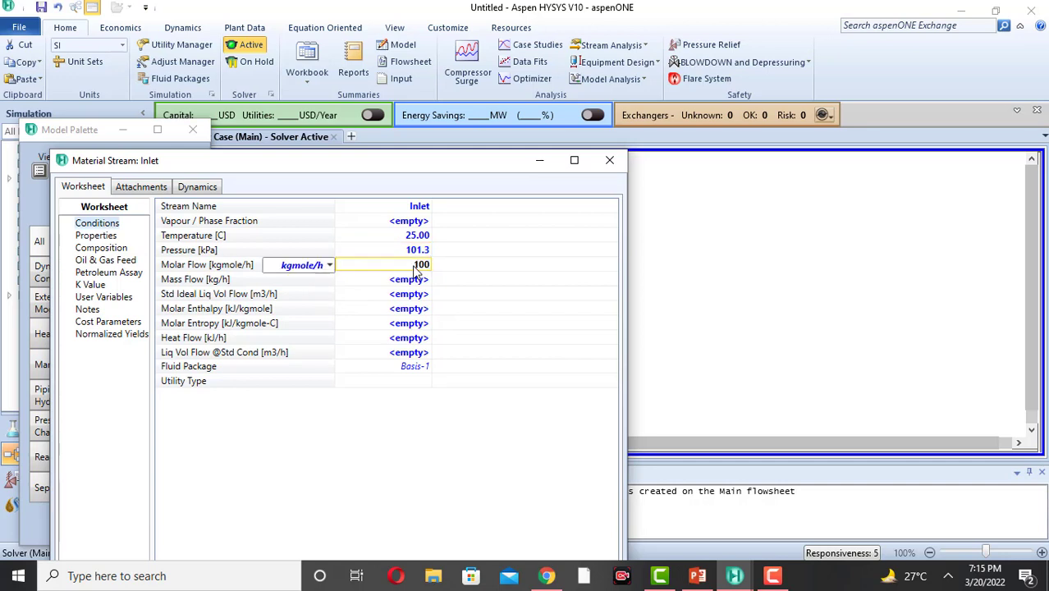
pyautogui.press('Return')
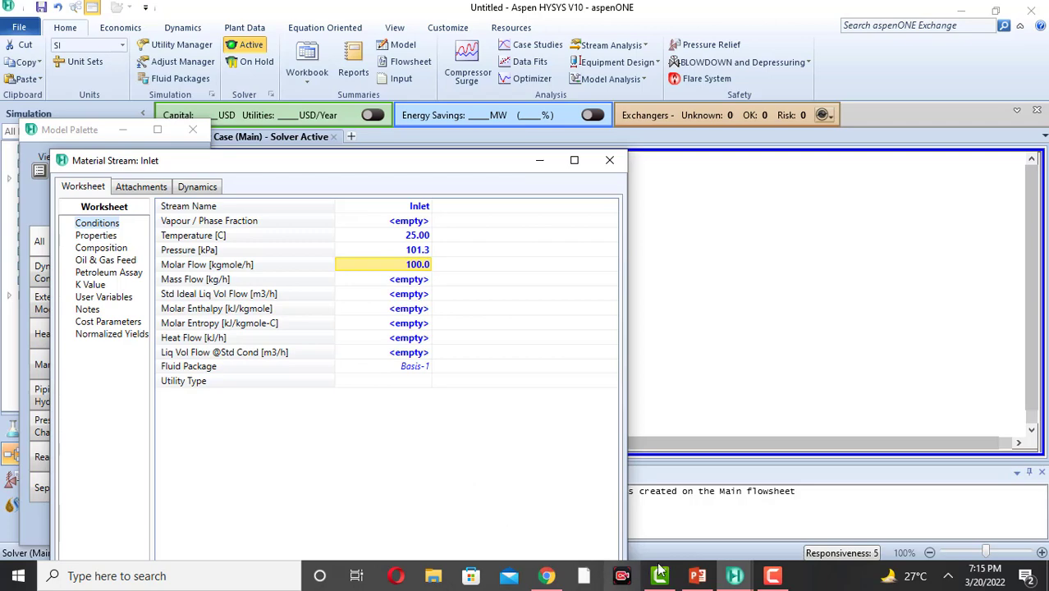
# - Switch to the PowerPoint problem slide and handwrite 100 kgmol/hr in green beside the question text, underlined with two strokes
pyautogui.moveTo(693, 580)
pyautogui.click(669, 519)
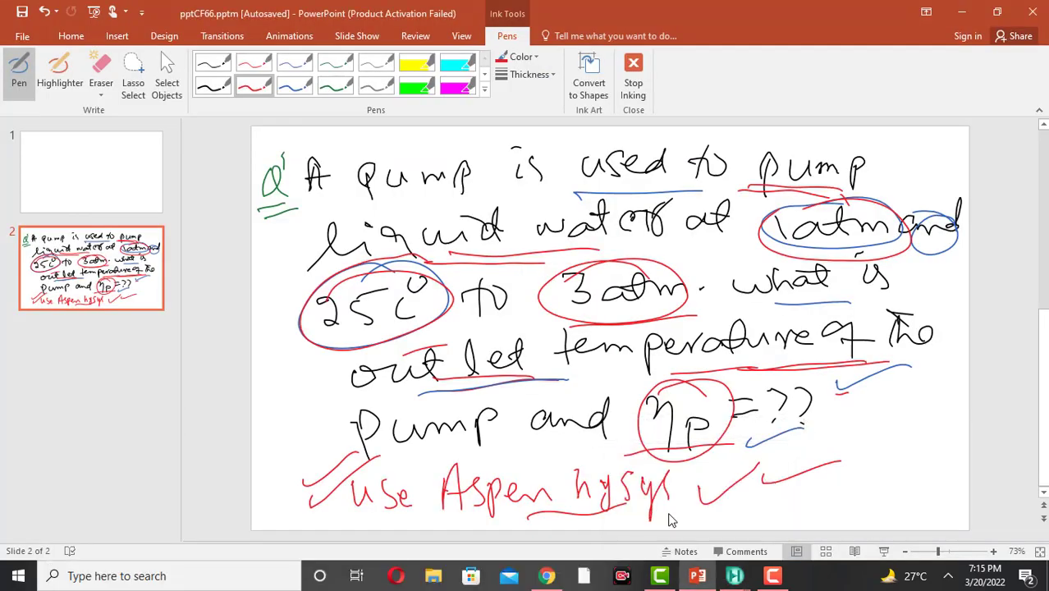
pyautogui.click(336, 85)
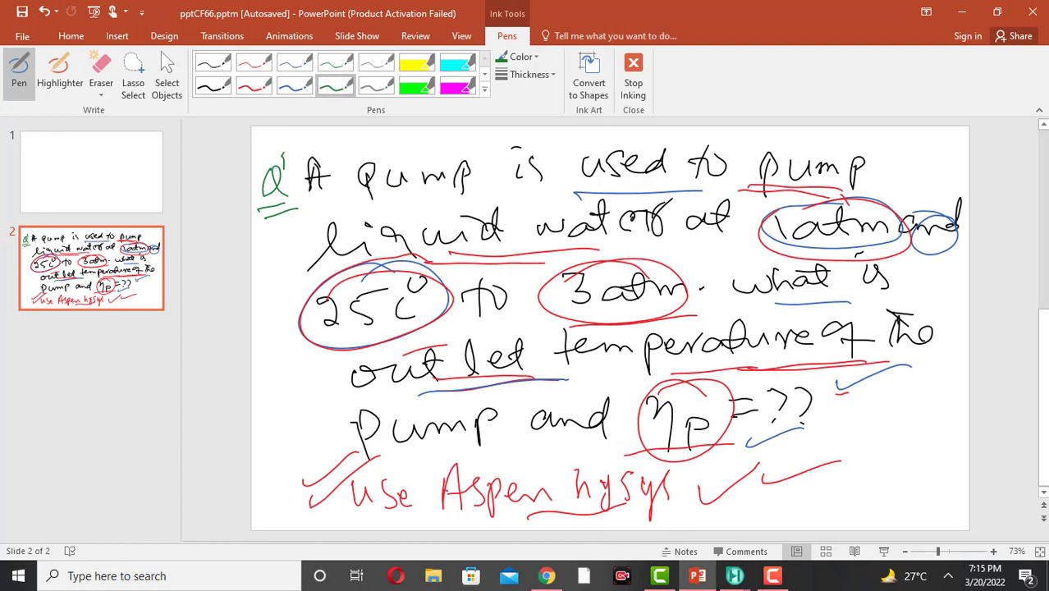
pyautogui.moveTo(223, 411); pyautogui.dragTo(240, 453)
pyautogui.moveTo(266, 401); pyautogui.dragTo(281, 411)
pyautogui.moveTo(312, 370)
pyautogui.mouseDown()
pyautogui.moveTo(320, 406)
pyautogui.moveTo(350, 348)
pyautogui.moveTo(376, 342)
pyautogui.moveTo(389, 316)
pyautogui.mouseUp()
pyautogui.moveTo(262, 447)
pyautogui.mouseDown()
pyautogui.moveTo(248, 456)
pyautogui.moveTo(354, 383)
pyautogui.mouseUp()
pyautogui.moveTo(278, 450)
pyautogui.mouseDown()
pyautogui.moveTo(289, 474)
pyautogui.moveTo(332, 460)
pyautogui.mouseUp()
pyautogui.moveTo(211, 486); pyautogui.dragTo(237, 476)
pyautogui.moveTo(220, 509); pyautogui.dragTo(242, 499)
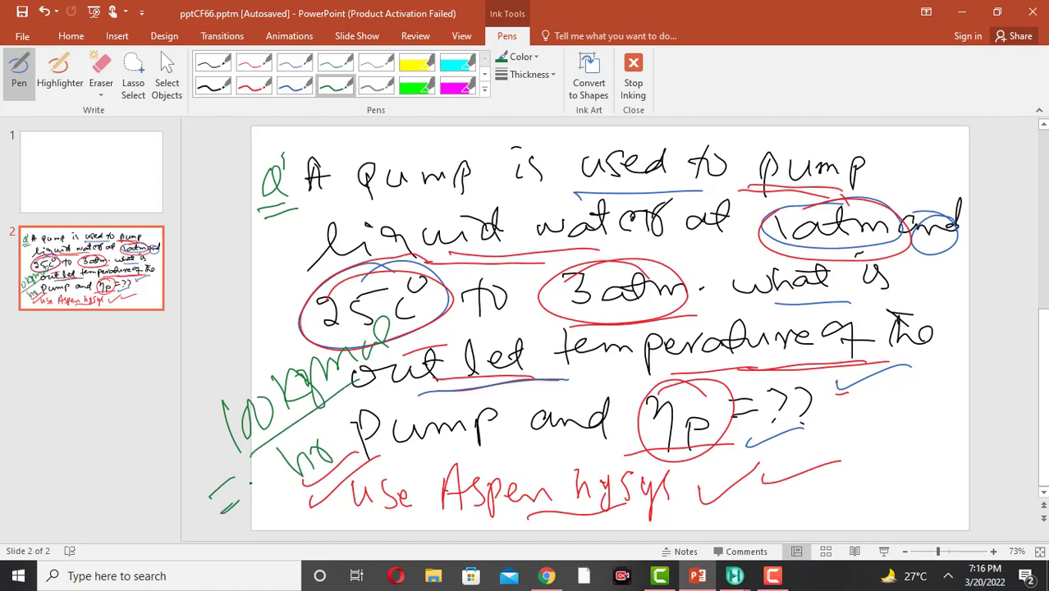
pyautogui.press('Escape')
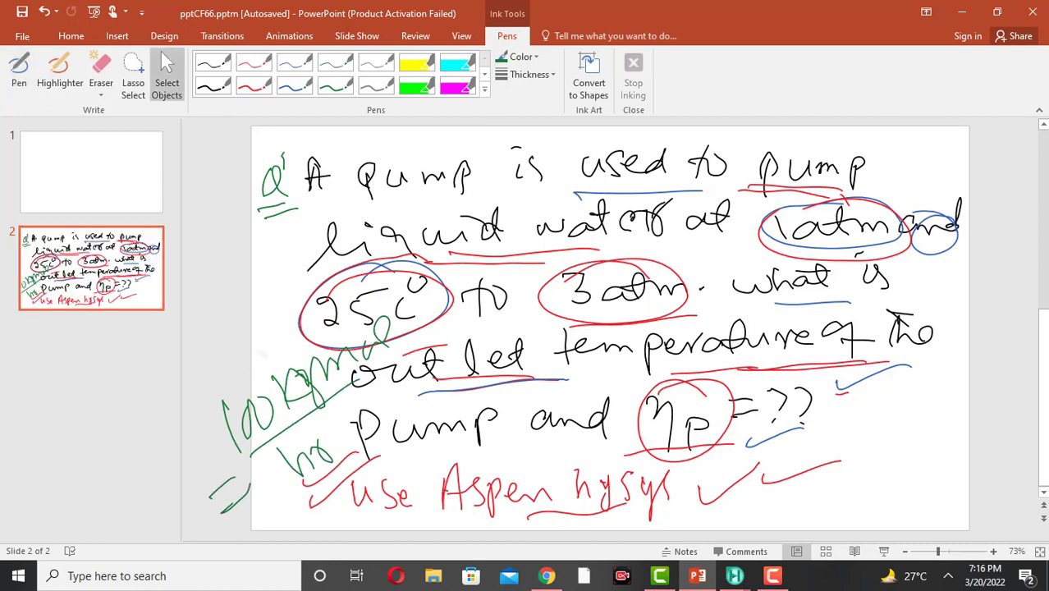
# - Handwrite a dotted flow-rate symbol in red above the green 100 kgmol/hr note, with a small mark linking the two
pyautogui.click(254, 85)
pyautogui.moveTo(226, 355)
pyautogui.mouseDown()
pyautogui.moveTo(257, 322)
pyautogui.moveTo(274, 342)
pyautogui.mouseUp()
pyautogui.moveTo(256, 294); pyautogui.dragTo(255, 297)
pyautogui.moveTo(268, 370); pyautogui.dragTo(245, 402)
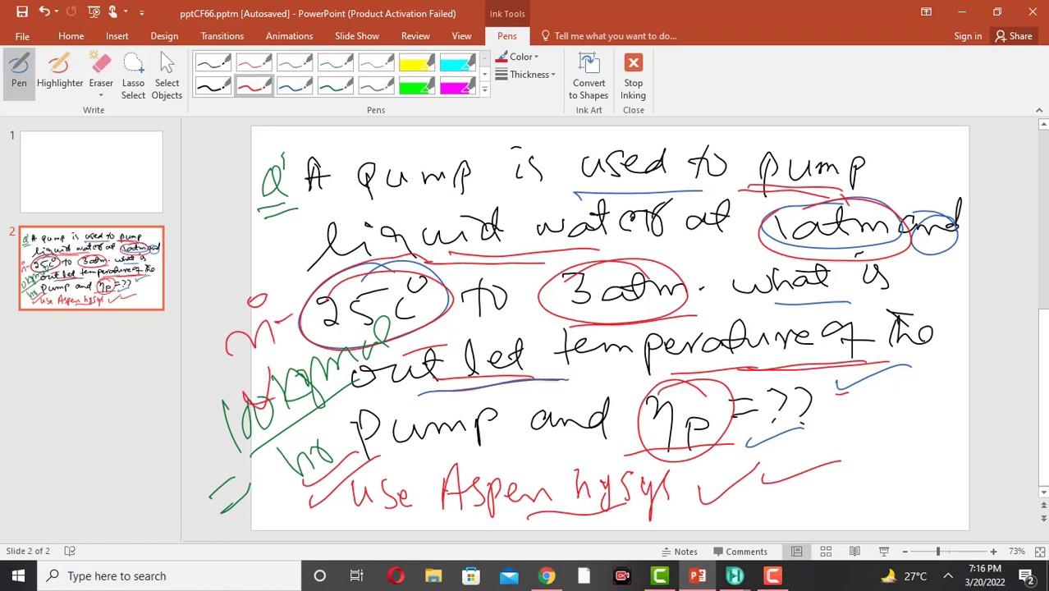
pyautogui.moveTo(310, 491); pyautogui.dragTo(312, 503)
# - Switch back to Aspen HYSYS, set the Inlet stream's H2O mole fraction to 1 and close the stream's window
pyautogui.moveTo(667, 575)
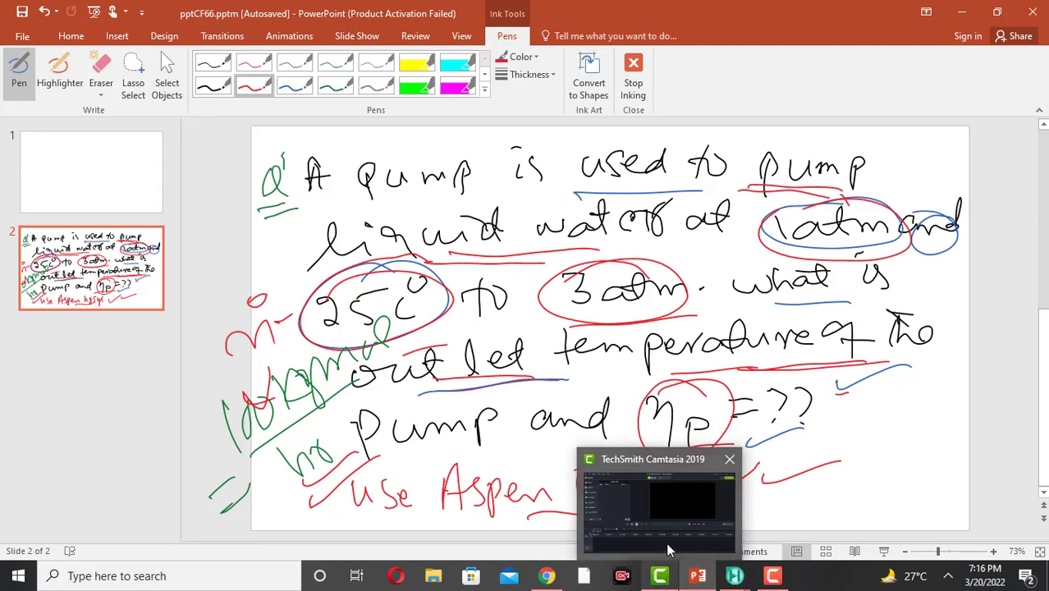
pyautogui.moveTo(735, 575)
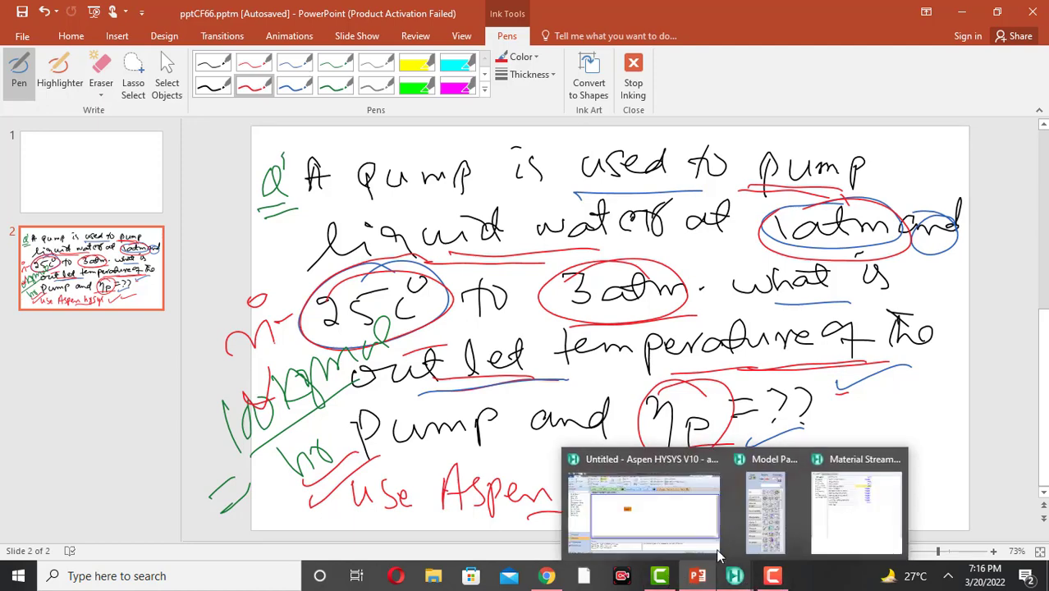
pyautogui.click(659, 509)
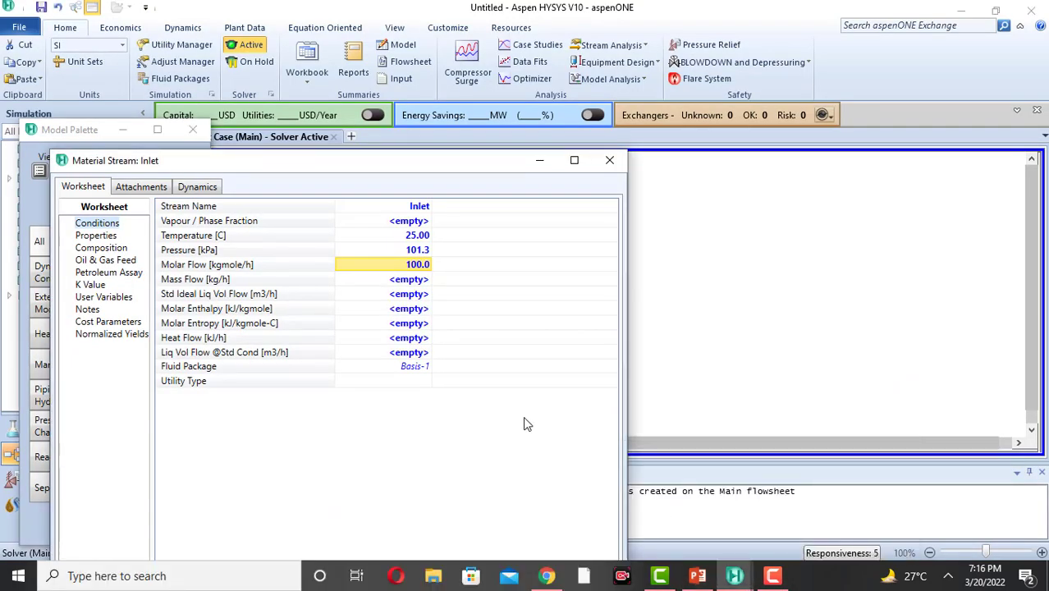
pyautogui.click(102, 248)
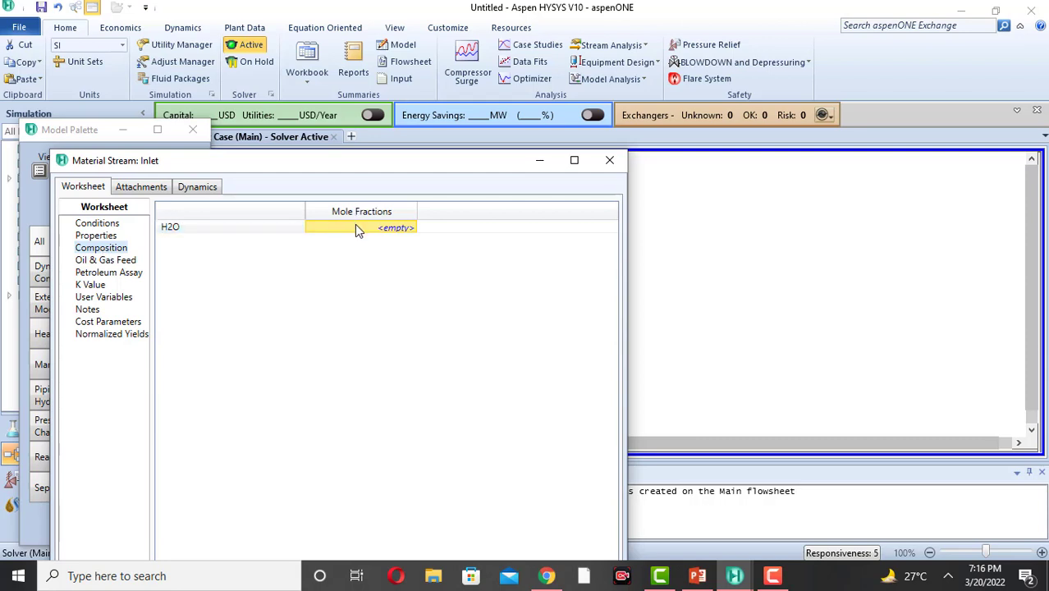
pyautogui.click(272, 227)
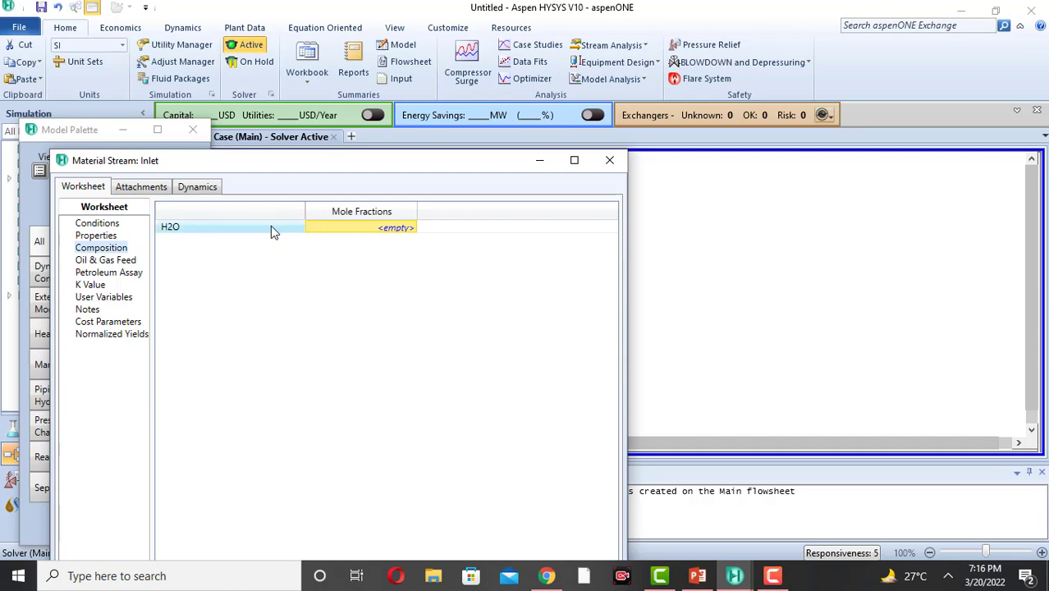
pyautogui.click(354, 234)
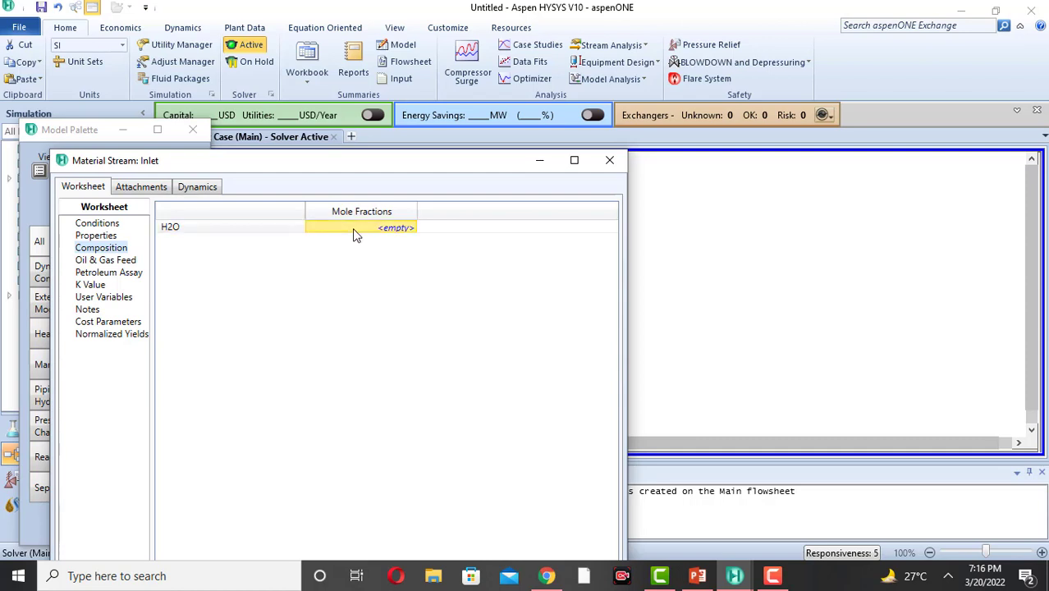
pyautogui.write('1')
pyautogui.click(264, 233)
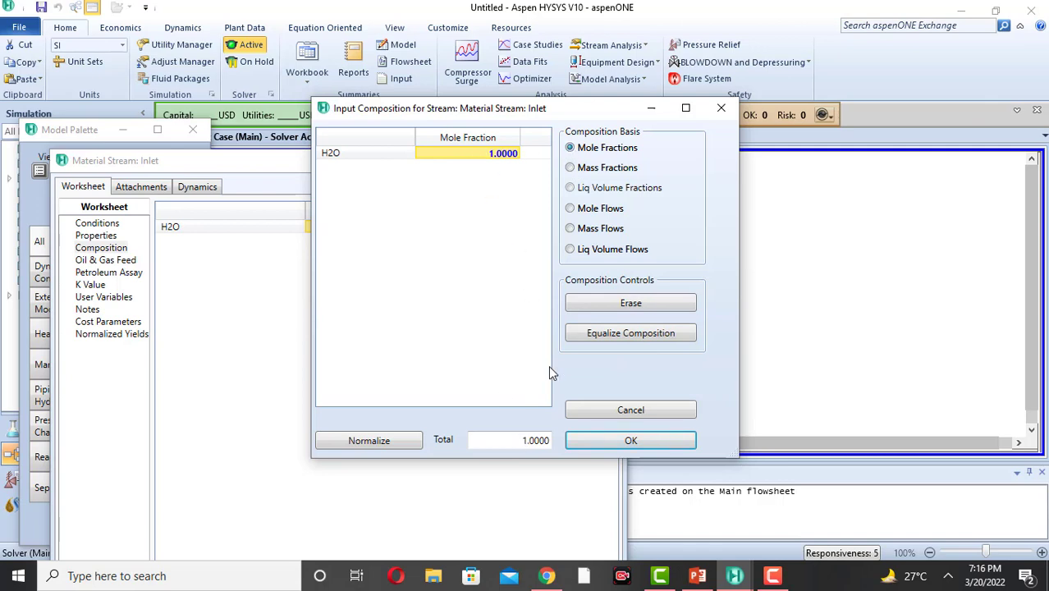
pyautogui.click(625, 441)
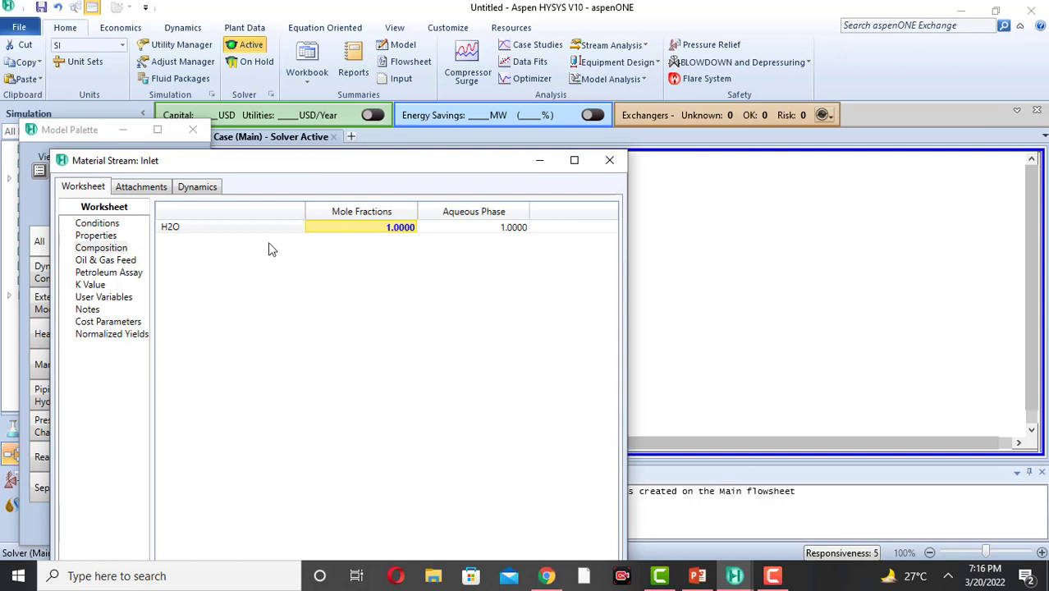
pyautogui.click(611, 161)
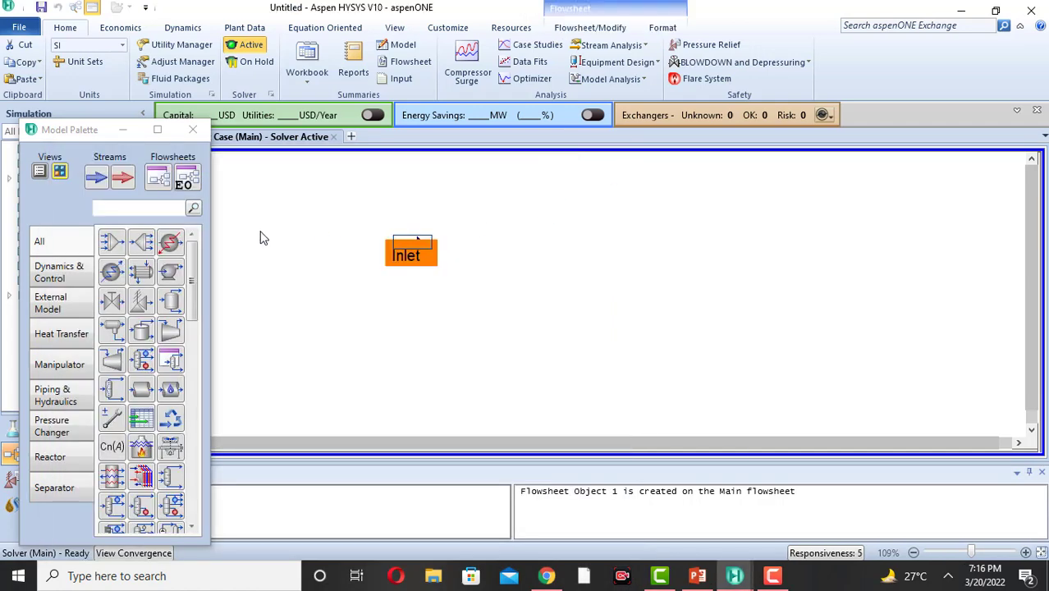
# - Place a second material stream on the flowsheet beyond Inlet and rename it Outlet
pyautogui.click(96, 179)
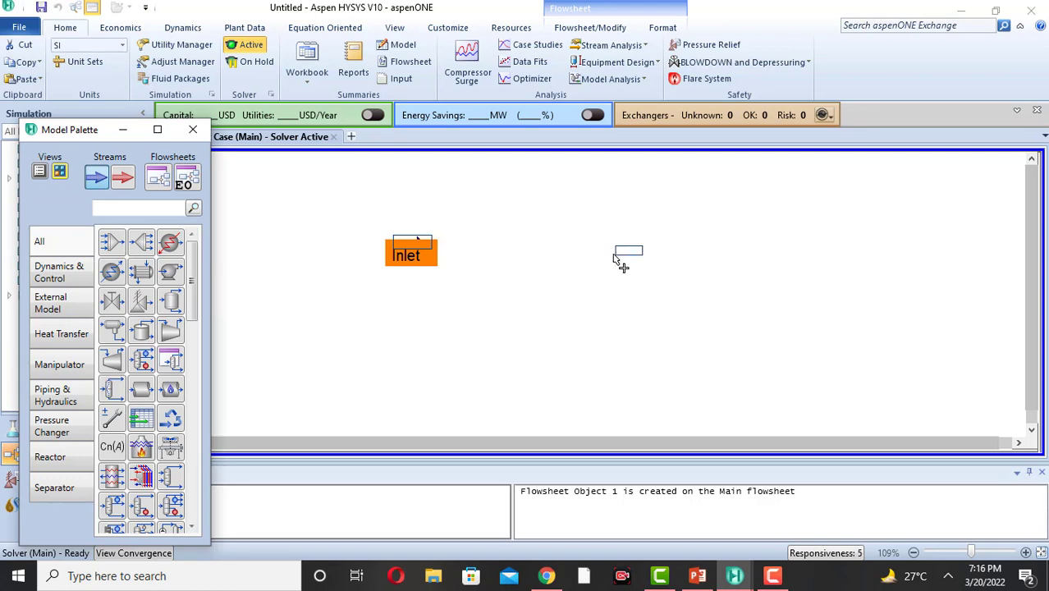
pyautogui.click(618, 259)
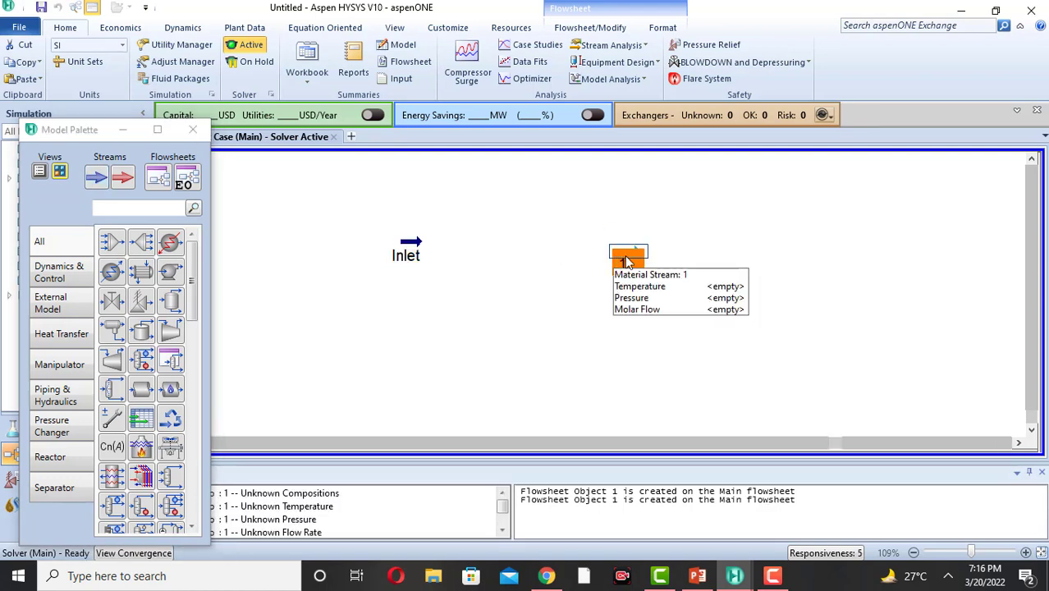
pyautogui.doubleClick(627, 261)
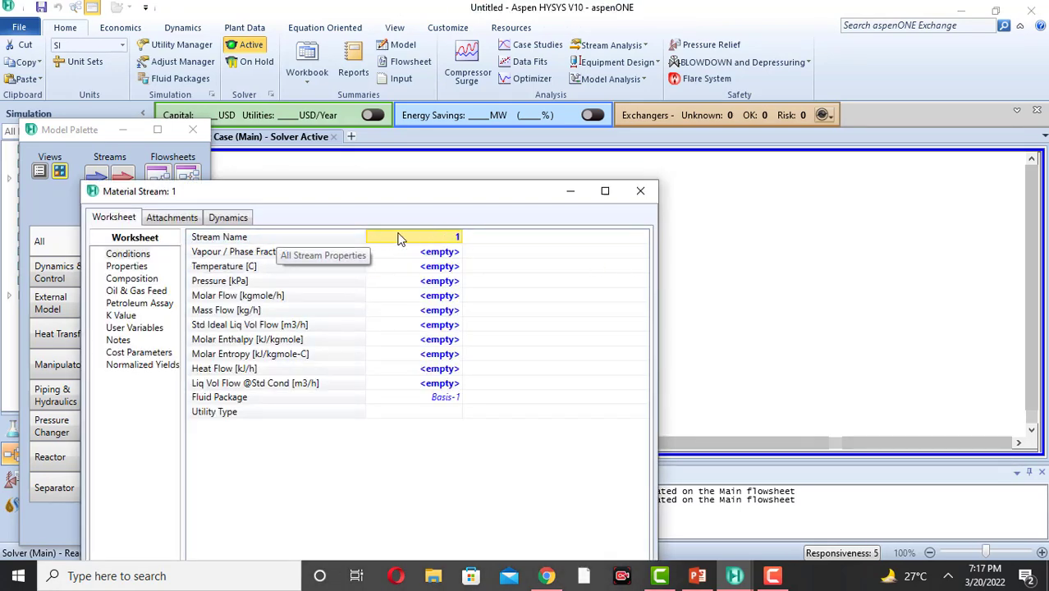
pyautogui.click(335, 243)
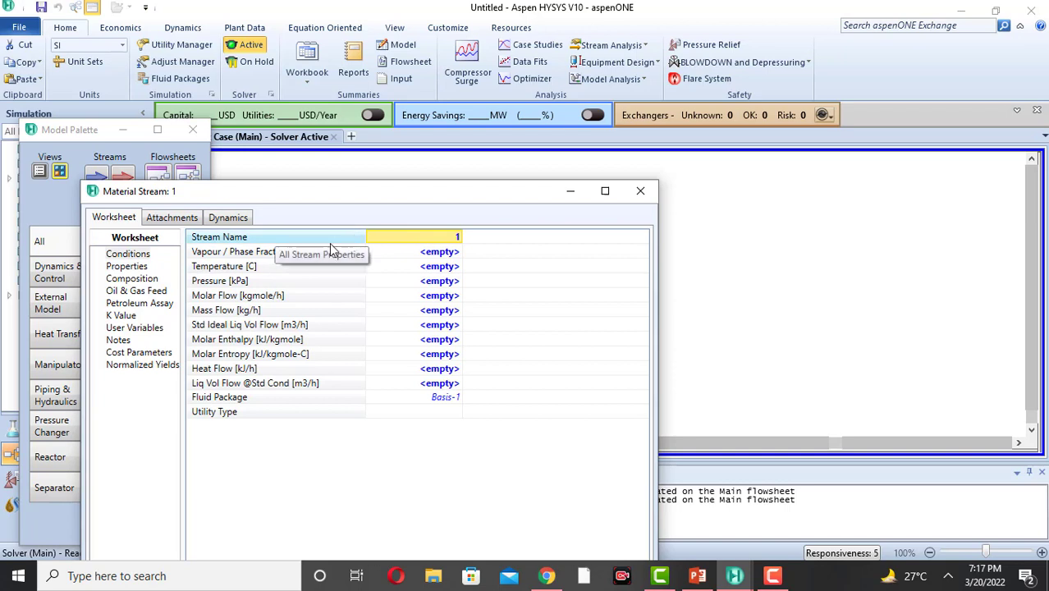
pyautogui.click(411, 242)
pyautogui.write('0')
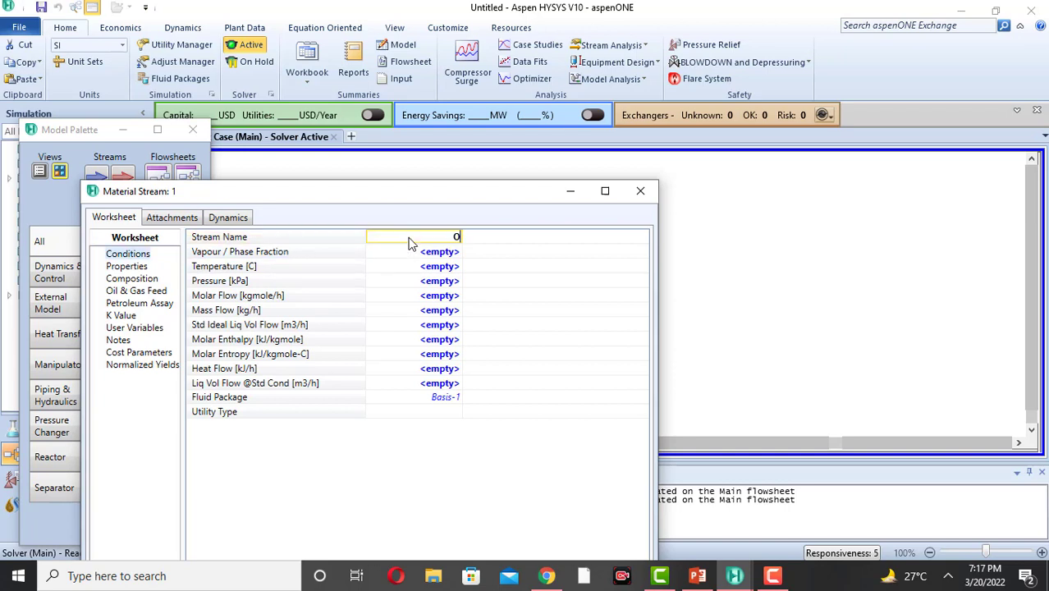
pyautogui.write('utlet')
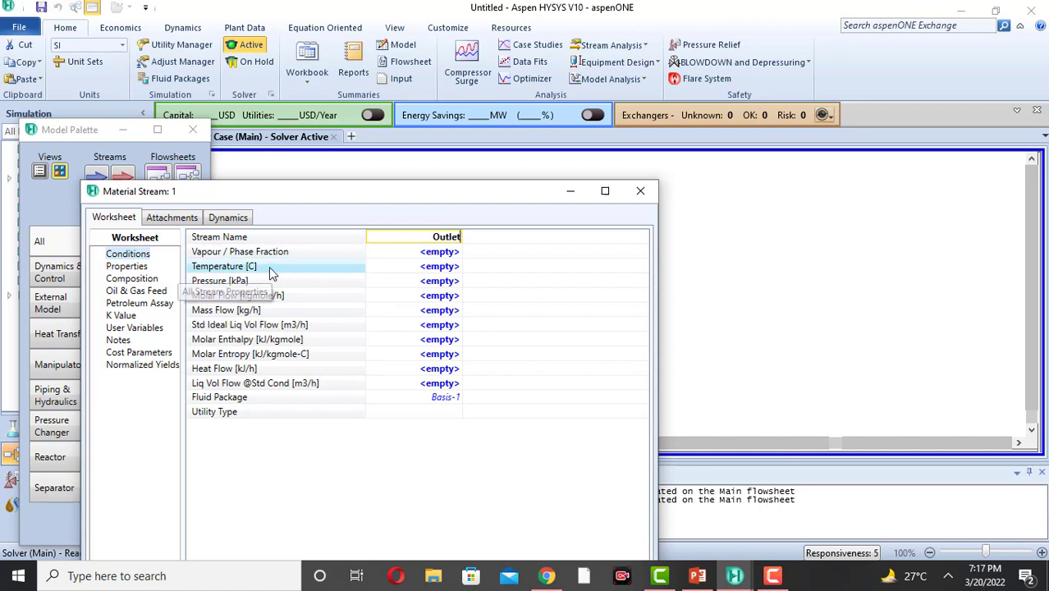
pyautogui.click(436, 272)
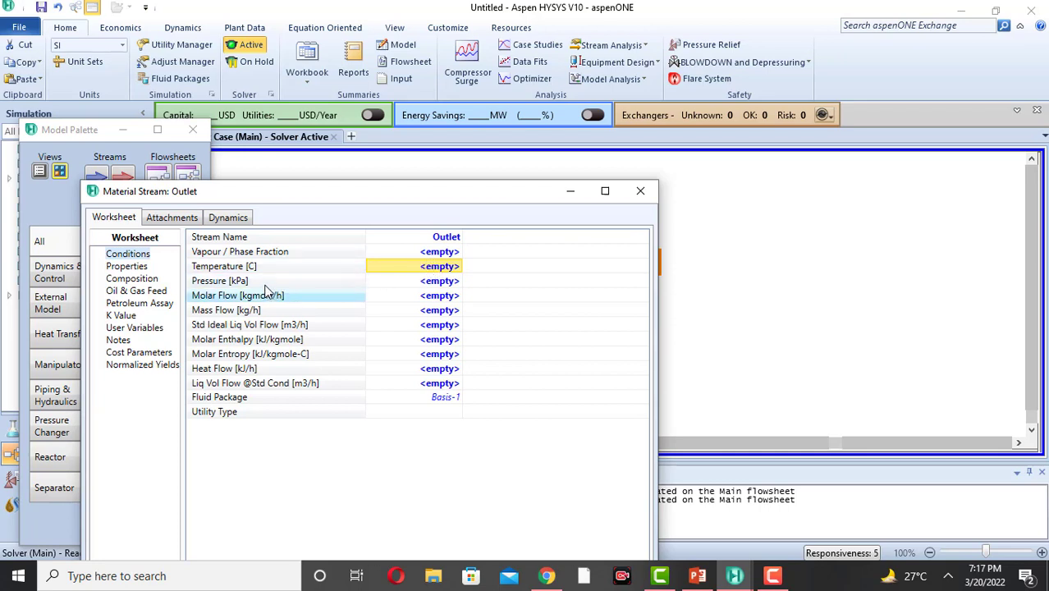
# - Set the Outlet stream's pressure to 3 atm and its molar flow to 100 kgmole/h
pyautogui.click(434, 285)
pyautogui.write('3')
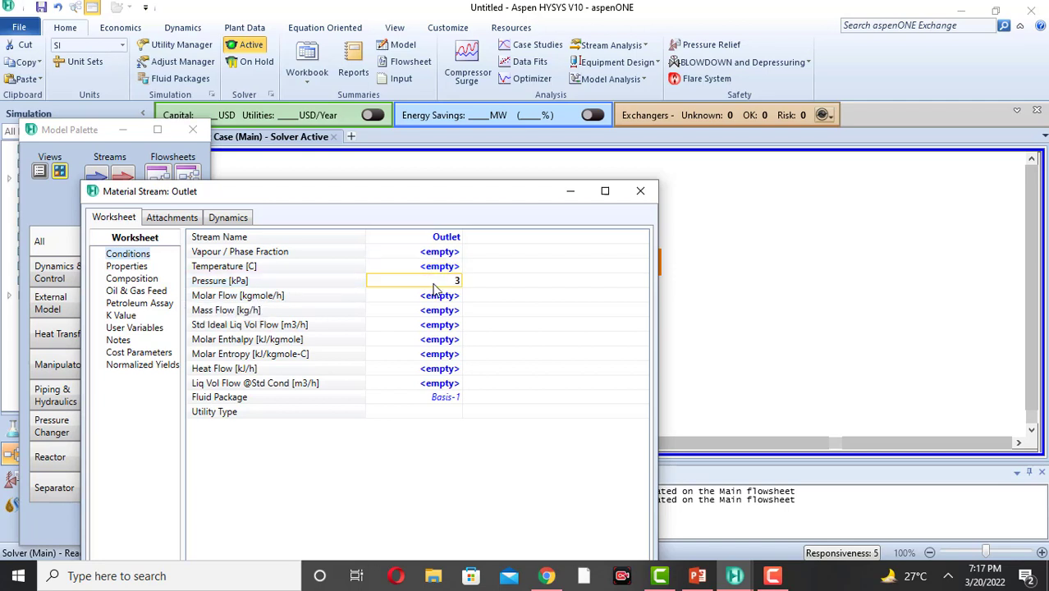
pyautogui.click(360, 282)
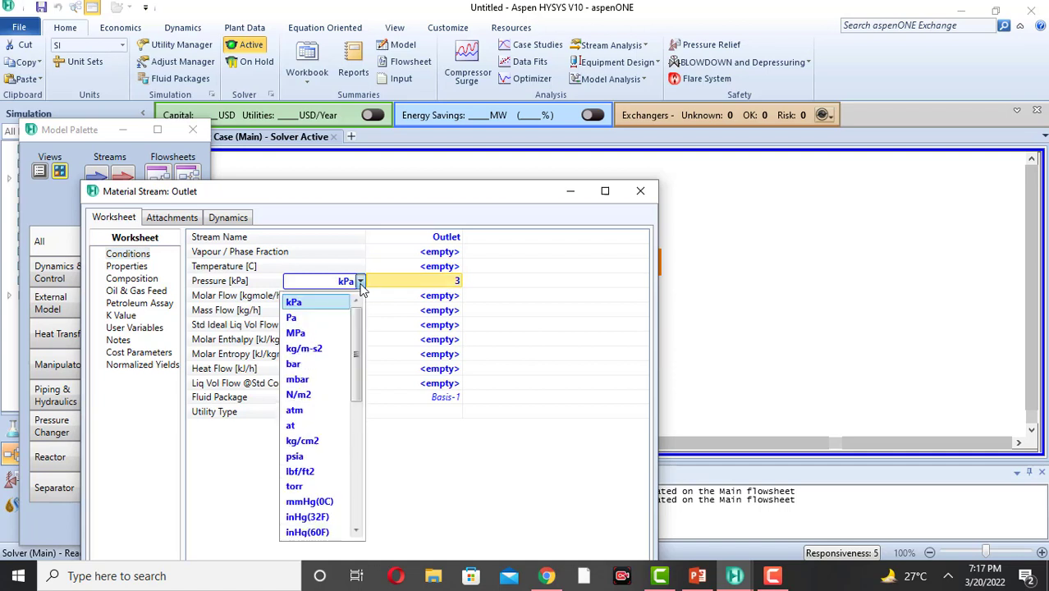
pyautogui.click(312, 415)
pyautogui.moveTo(454, 294)
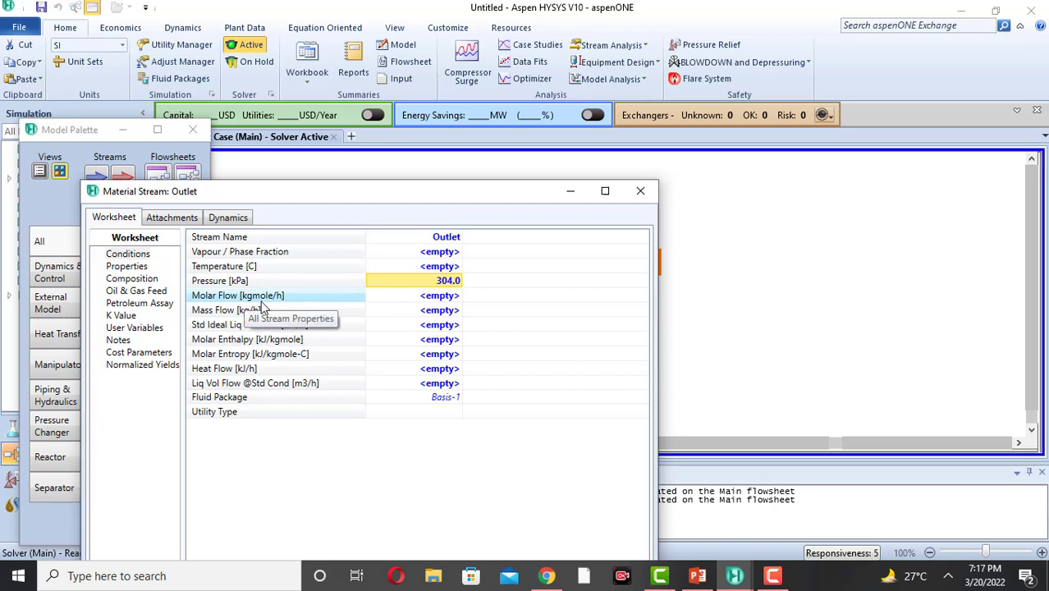
pyautogui.click(440, 299)
pyautogui.write('100')
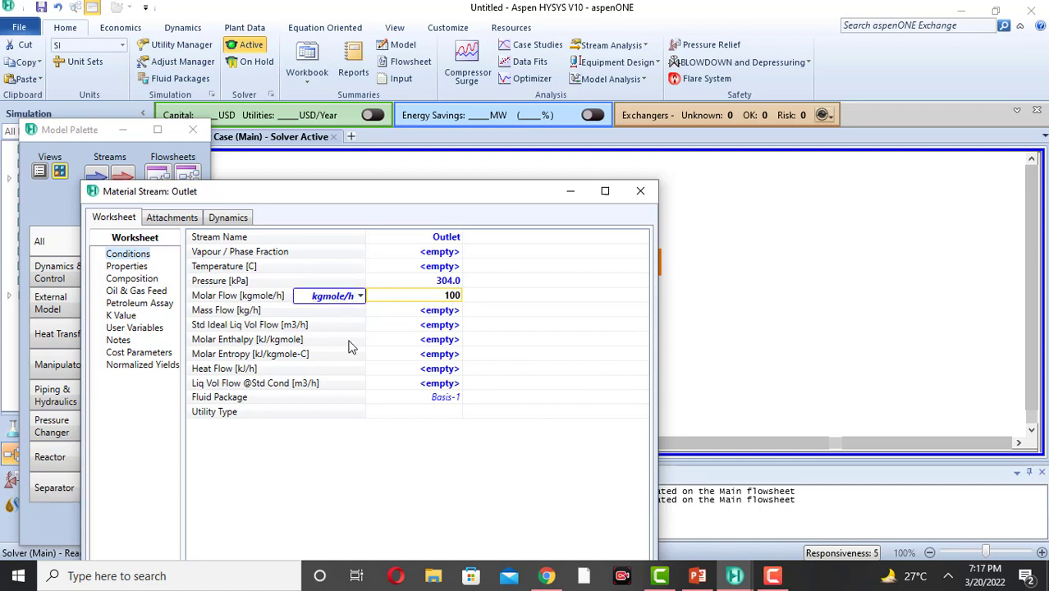
pyautogui.press('Return')
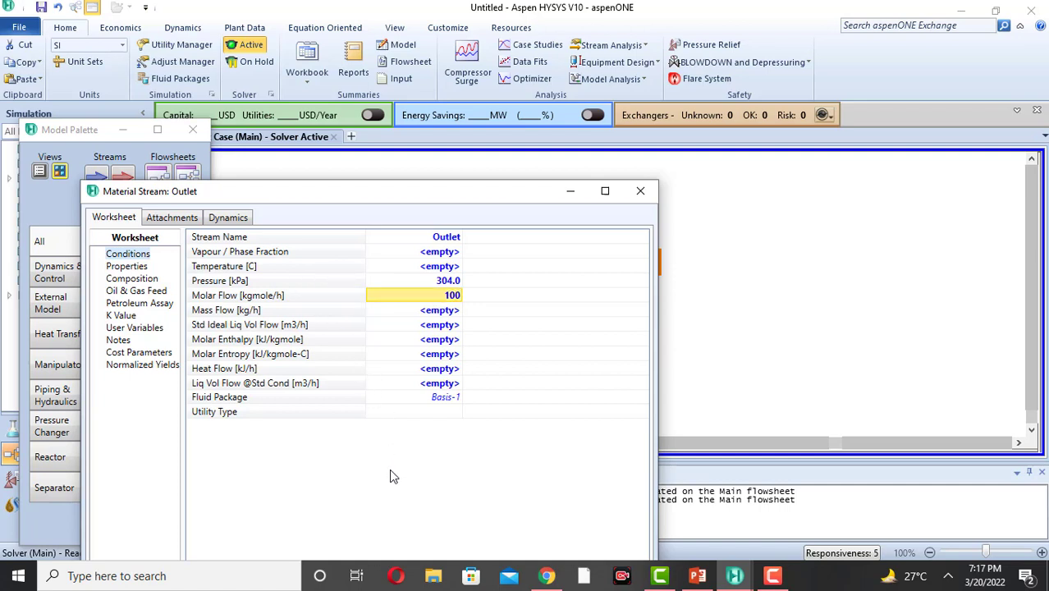
# - Set the Outlet stream's H2O mole fraction to 1, accept the composition and close the stream's window
pyautogui.click(130, 279)
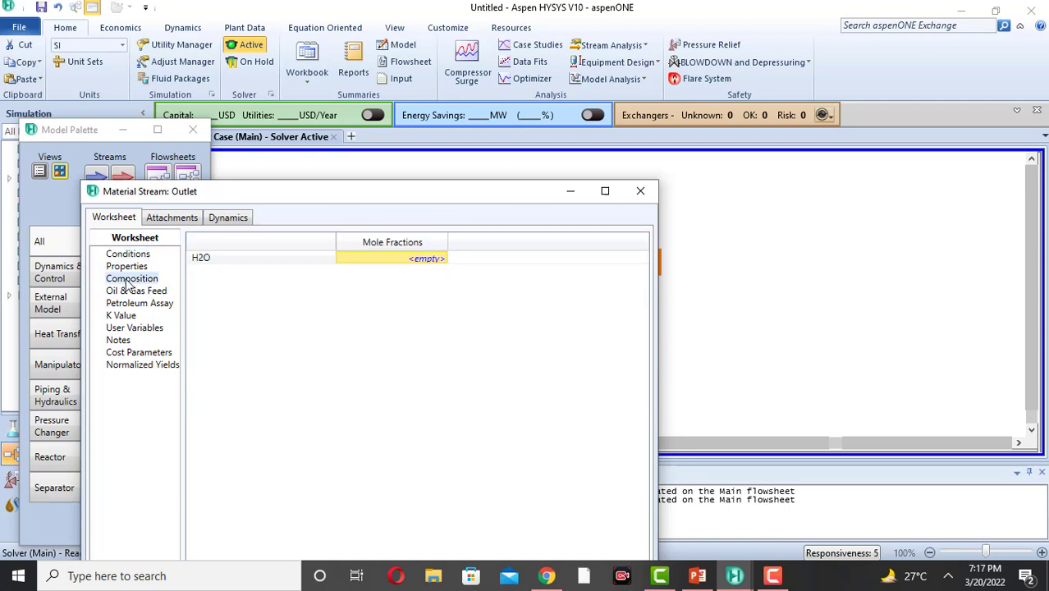
pyautogui.click(233, 257)
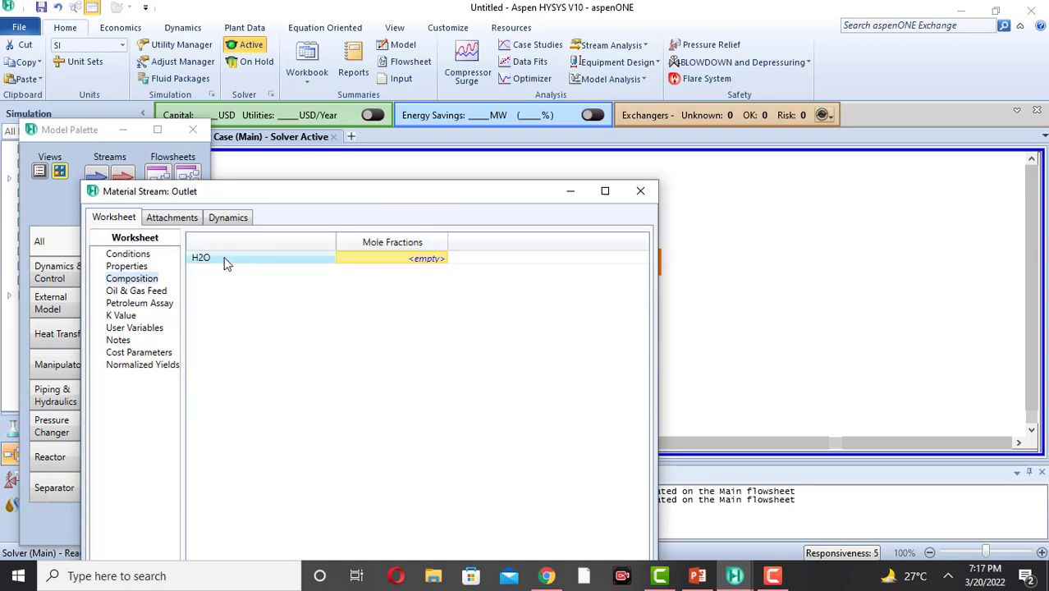
pyautogui.click(394, 260)
pyautogui.write('1')
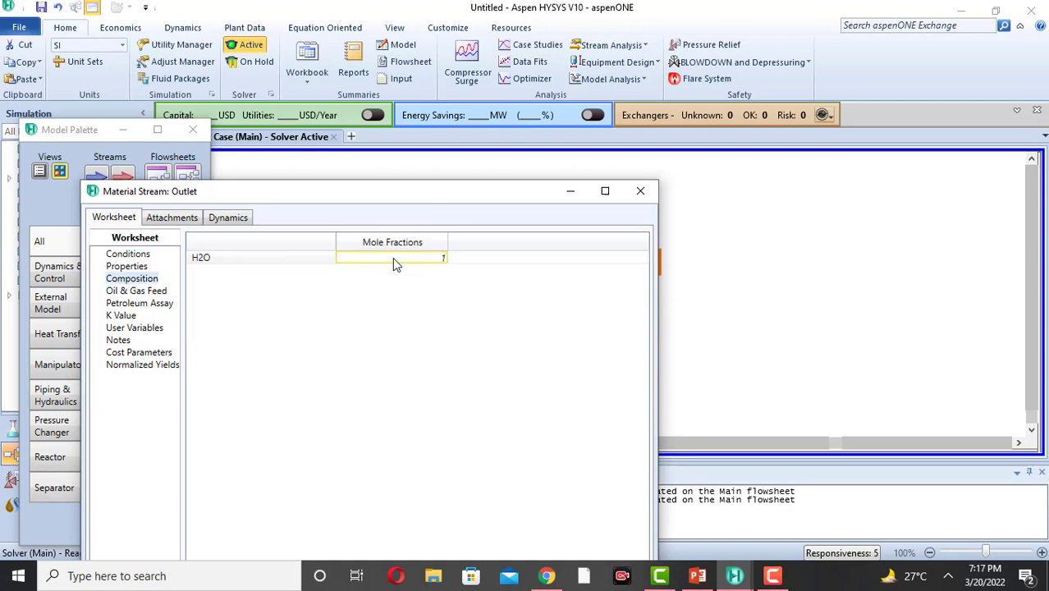
pyautogui.click(303, 262)
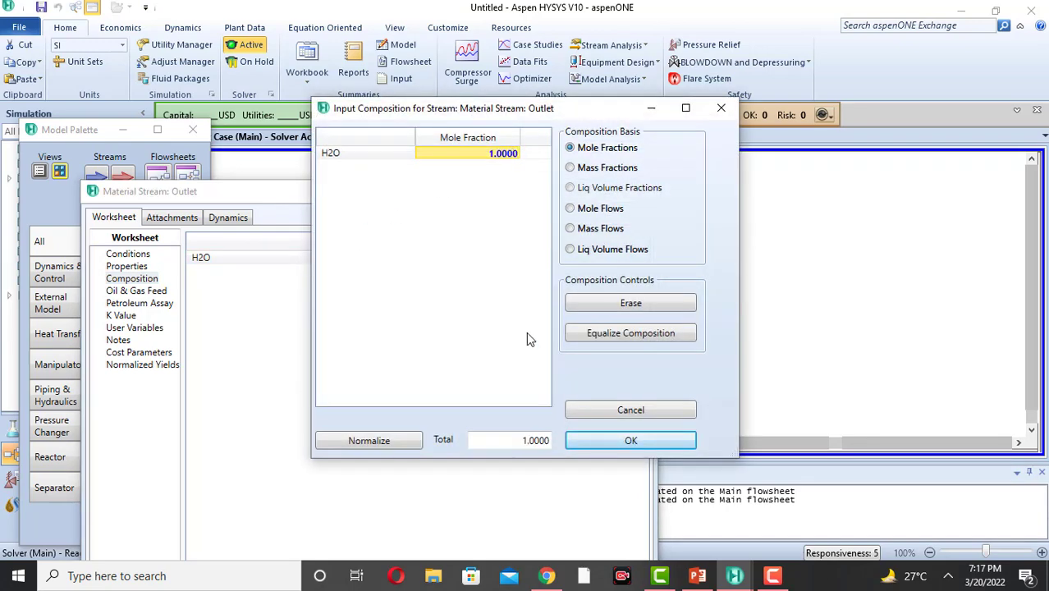
pyautogui.click(597, 440)
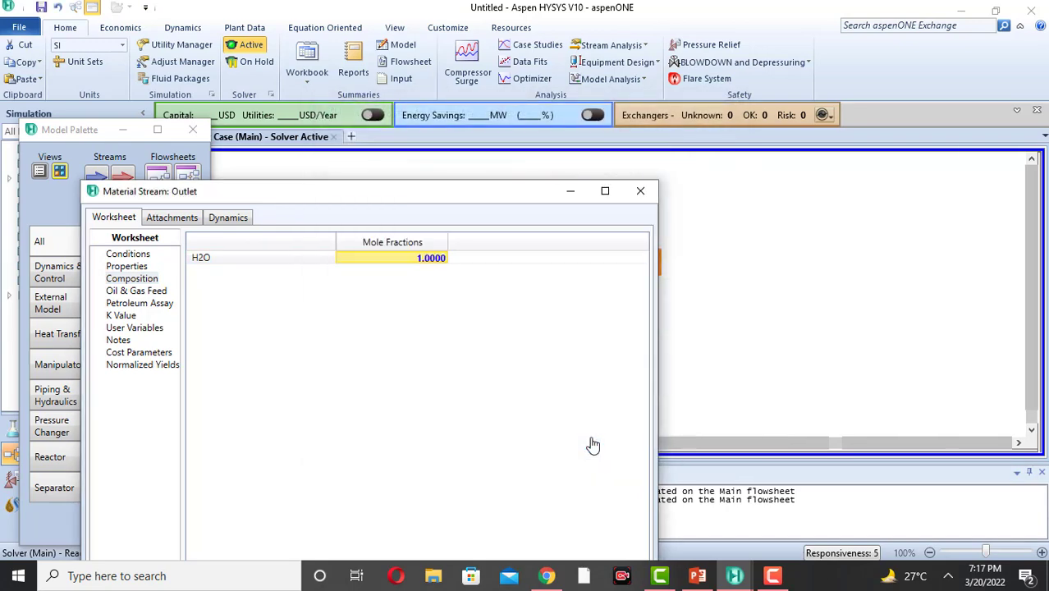
pyautogui.click(641, 192)
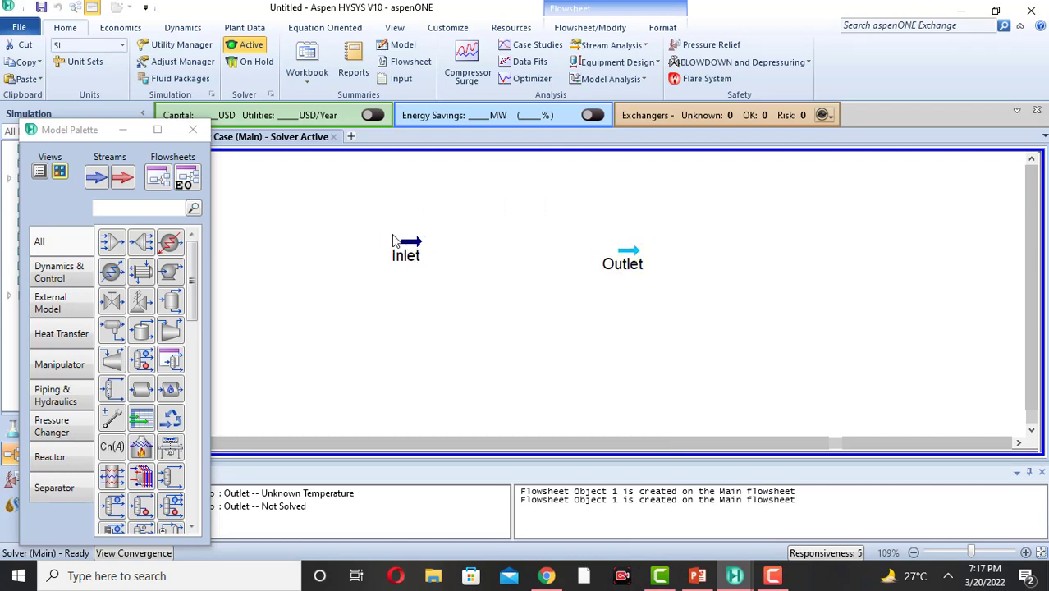
# - Place a pump on the flowsheet between the Inlet and Outlet streams and open its property window
pyautogui.moveTo(407, 256)
pyautogui.moveTo(633, 259)
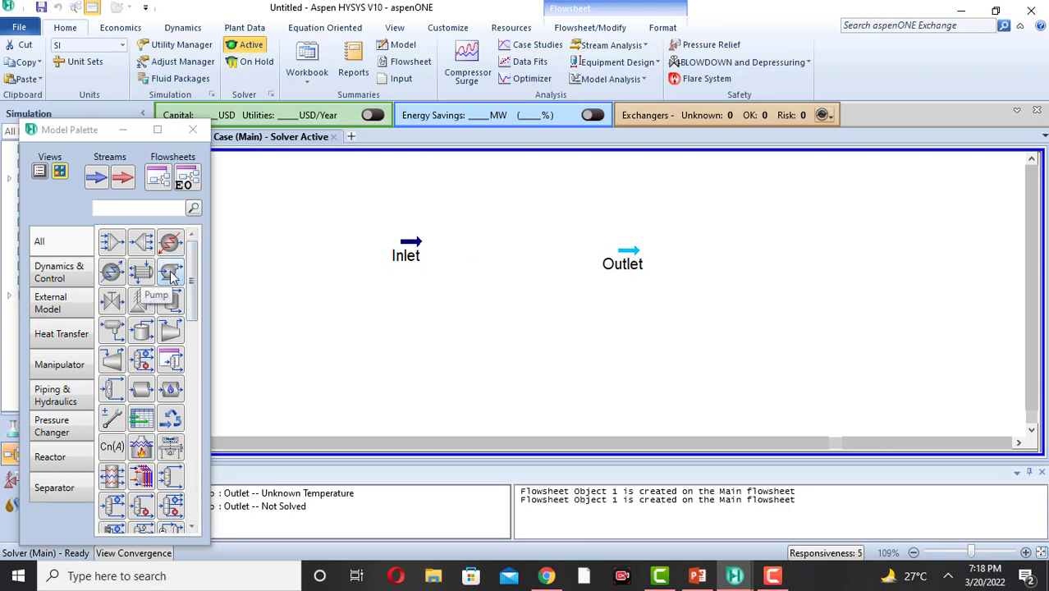
pyautogui.moveTo(171, 278); pyautogui.dragTo(490, 283)
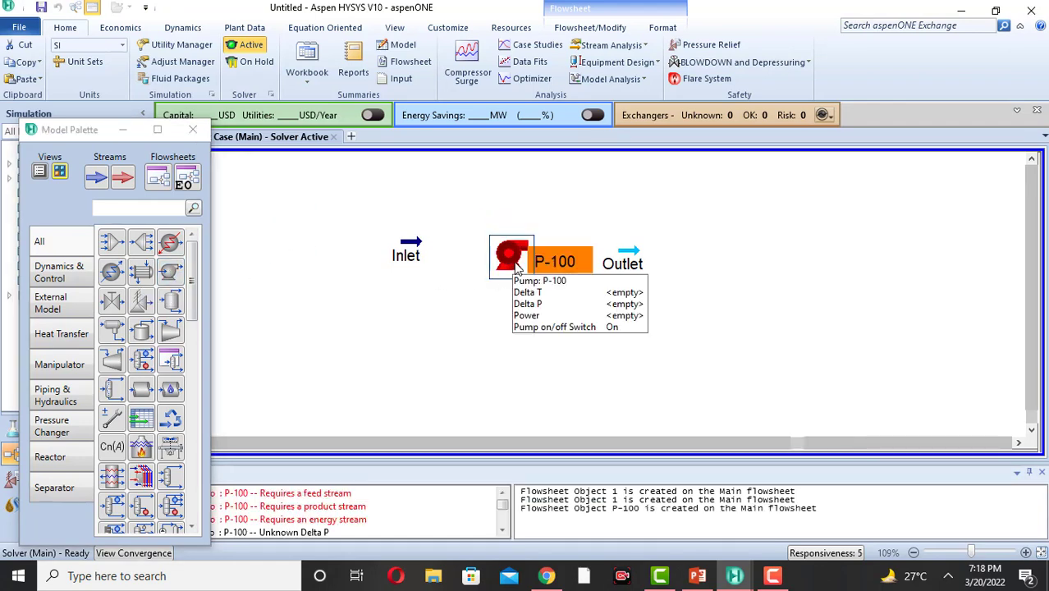
pyautogui.doubleClick(509, 267)
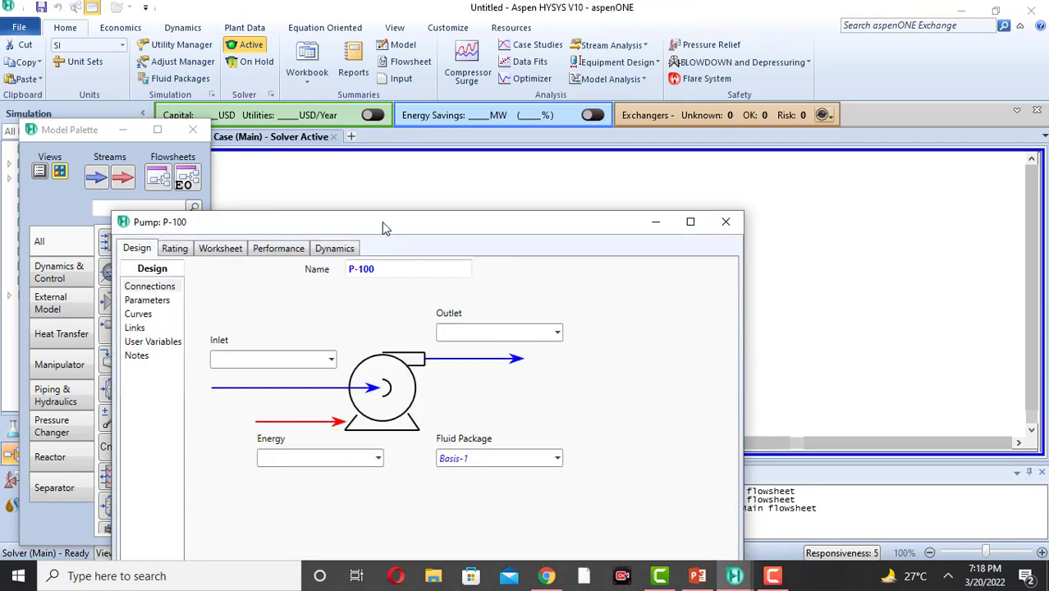
pyautogui.moveTo(382, 222); pyautogui.dragTo(372, 81)
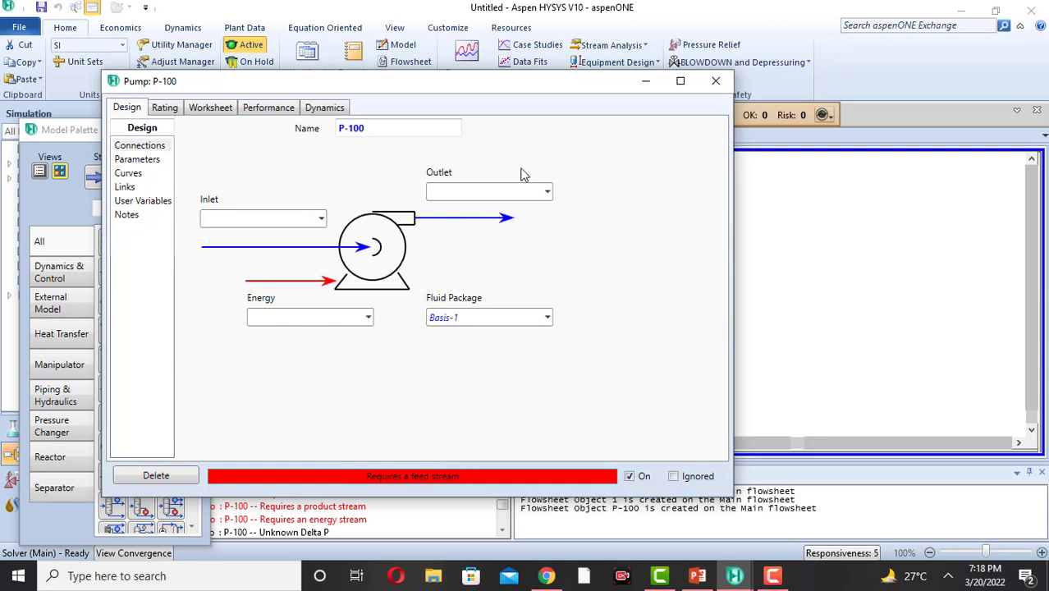
# - Connect the pump to Inlet as its feed, Outlet as its product and a new energy stream named Wp
pyautogui.click(321, 219)
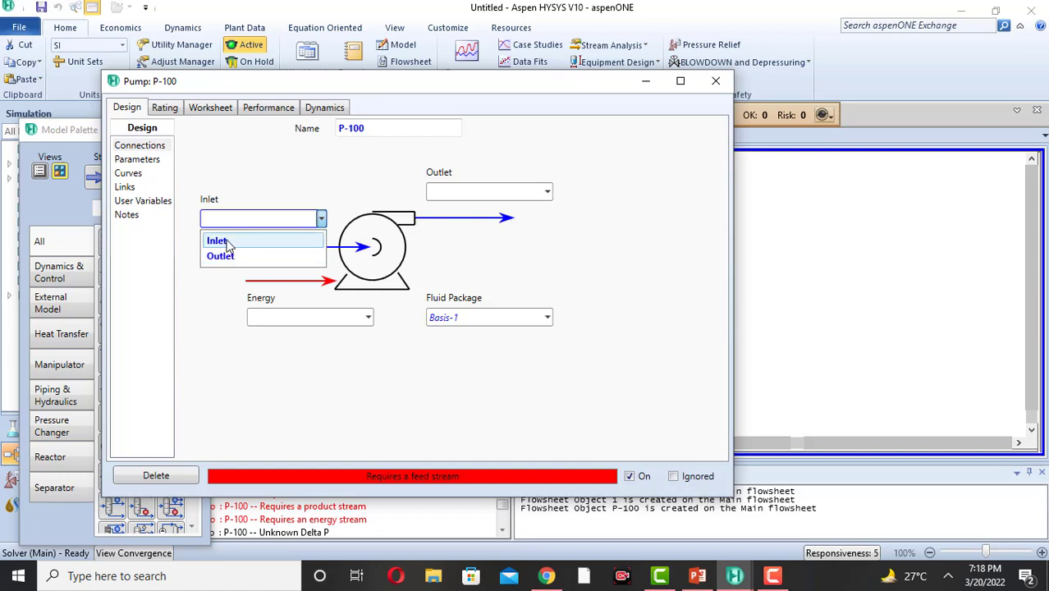
pyautogui.click(228, 244)
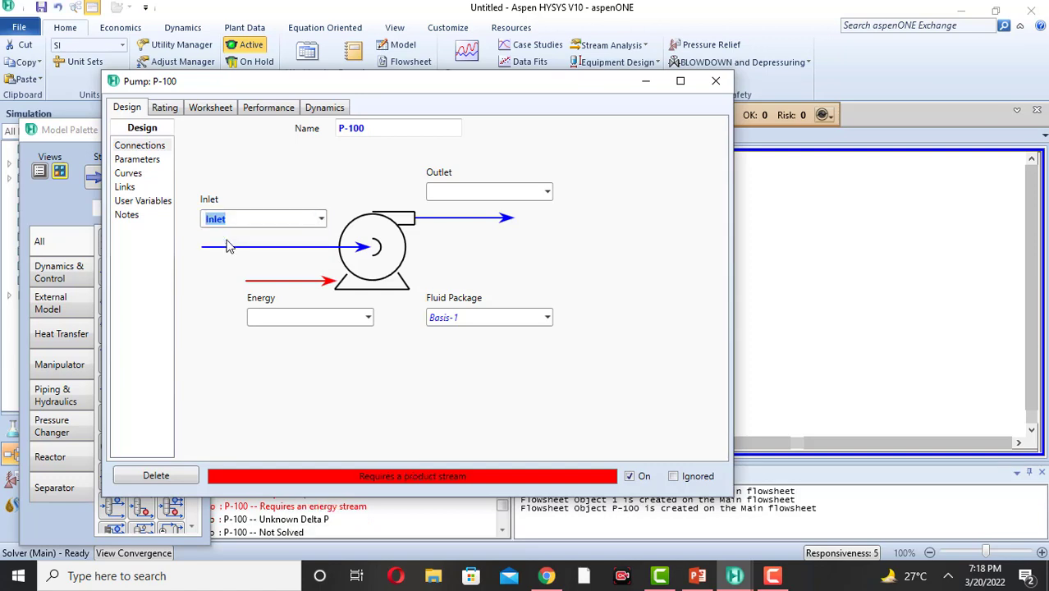
pyautogui.click(549, 191)
pyautogui.click(460, 216)
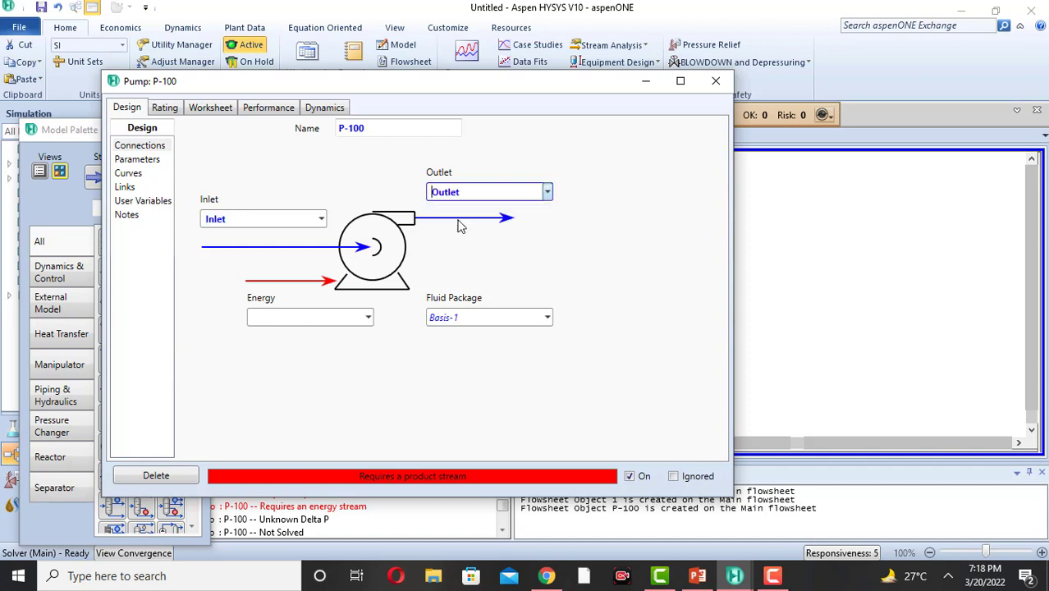
pyautogui.click(279, 318)
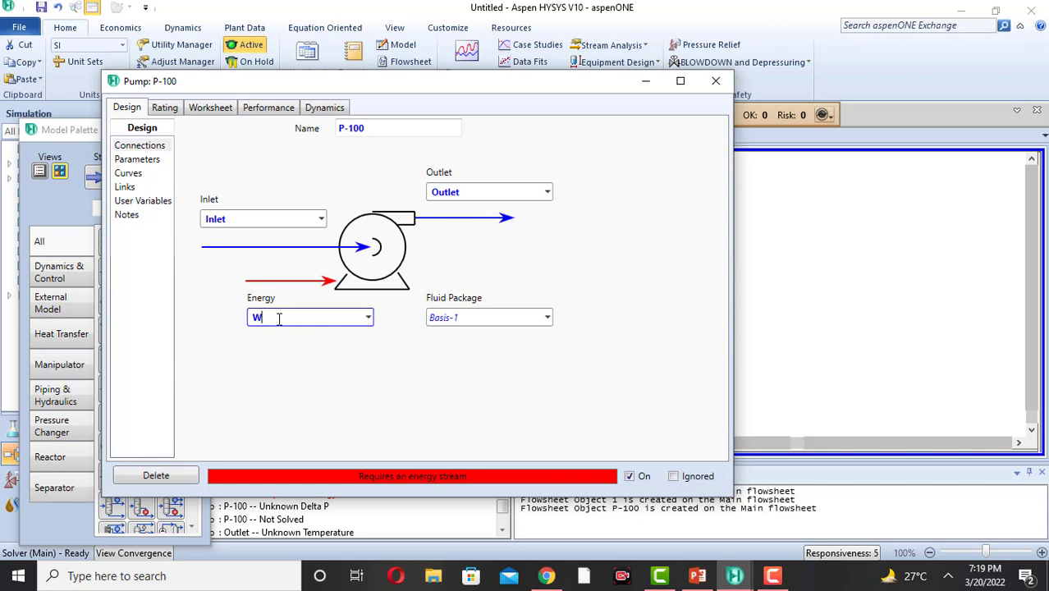
pyautogui.press('Return')
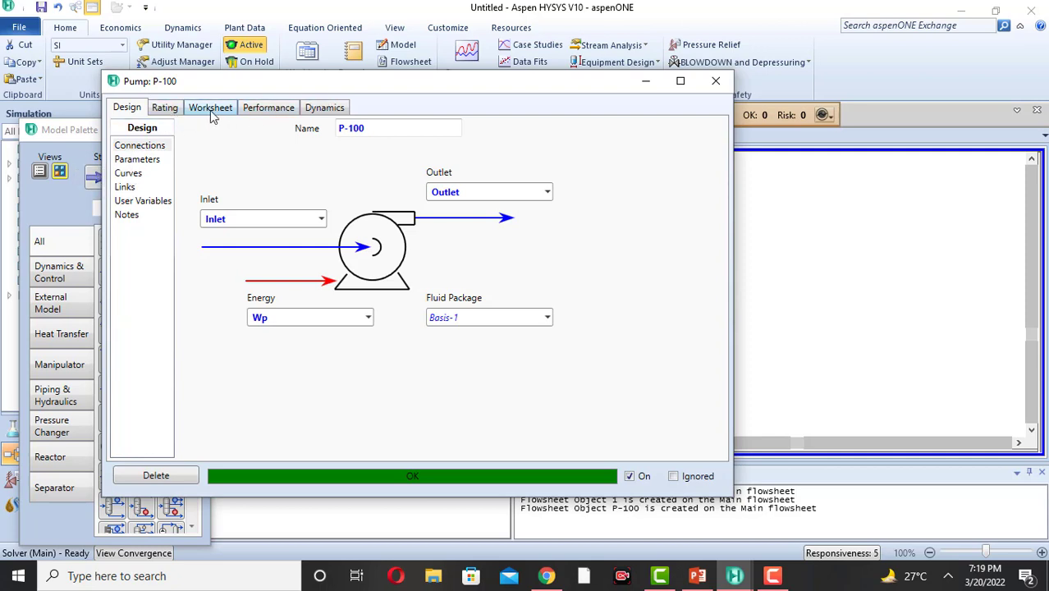
# - Examine the pump's stream conditions, performance results and design parameters for the outlet temperature, power, duty and adiabatic efficiency
pyautogui.click(168, 111)
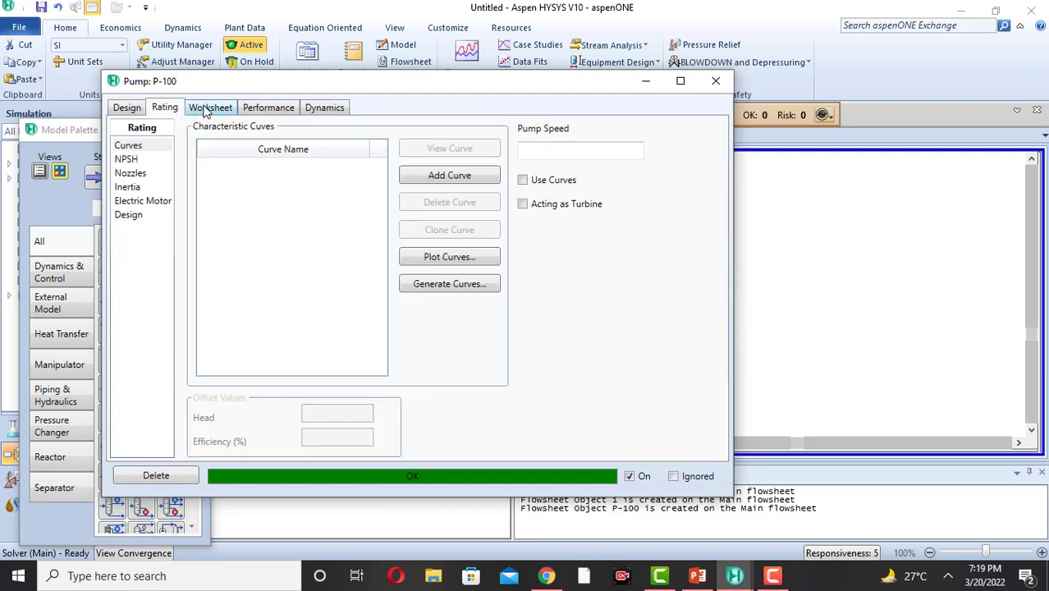
pyautogui.click(207, 111)
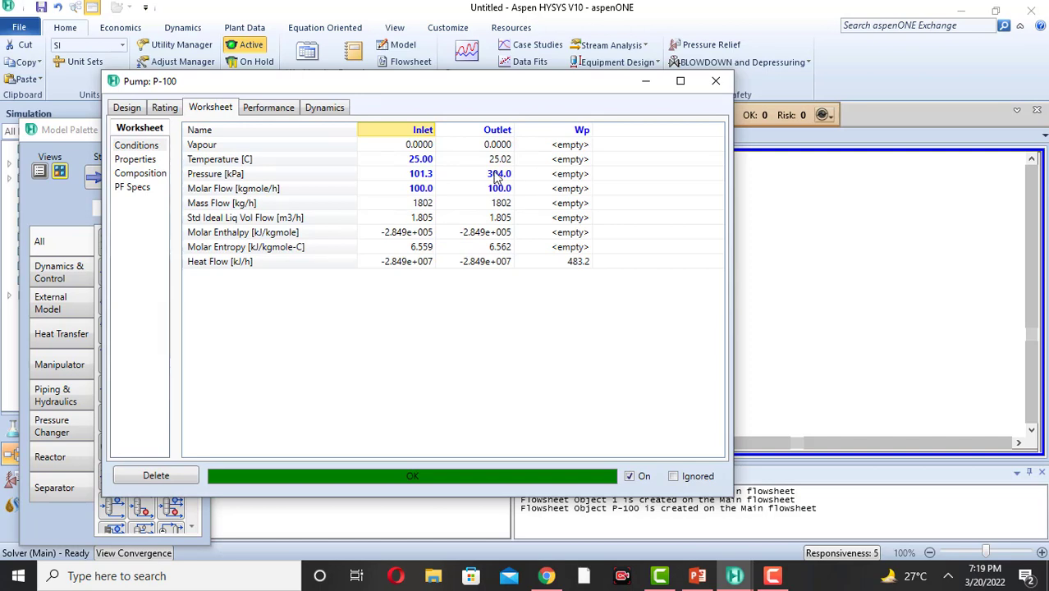
pyautogui.moveTo(426, 170)
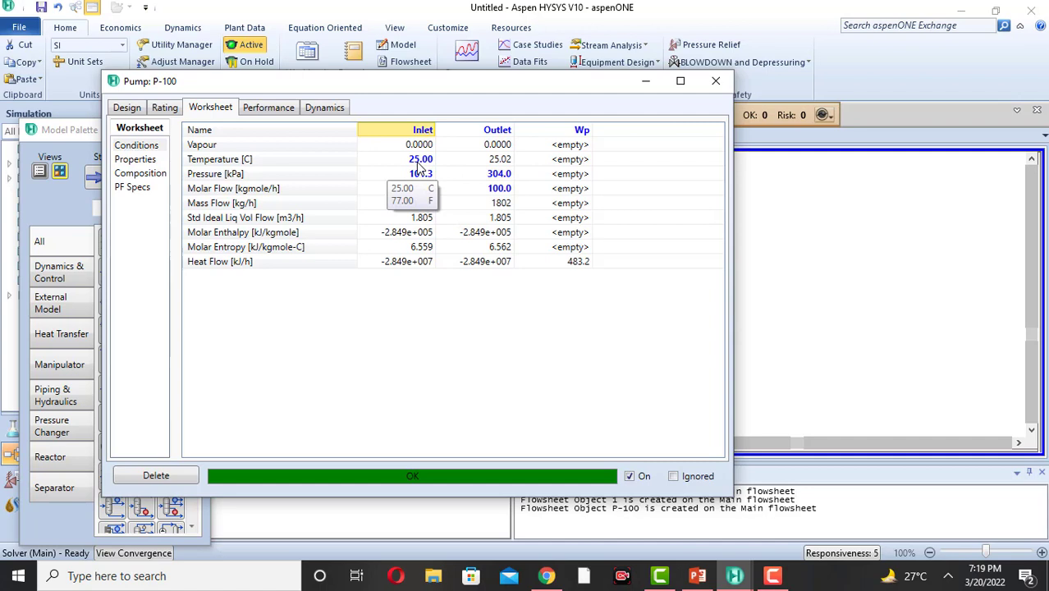
pyautogui.moveTo(496, 166)
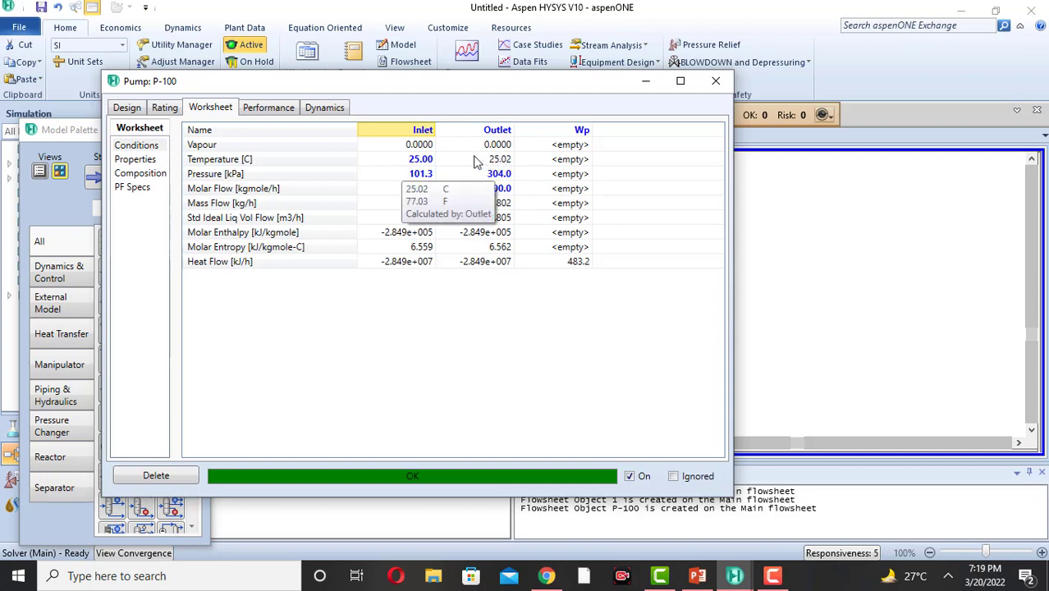
pyautogui.click(269, 109)
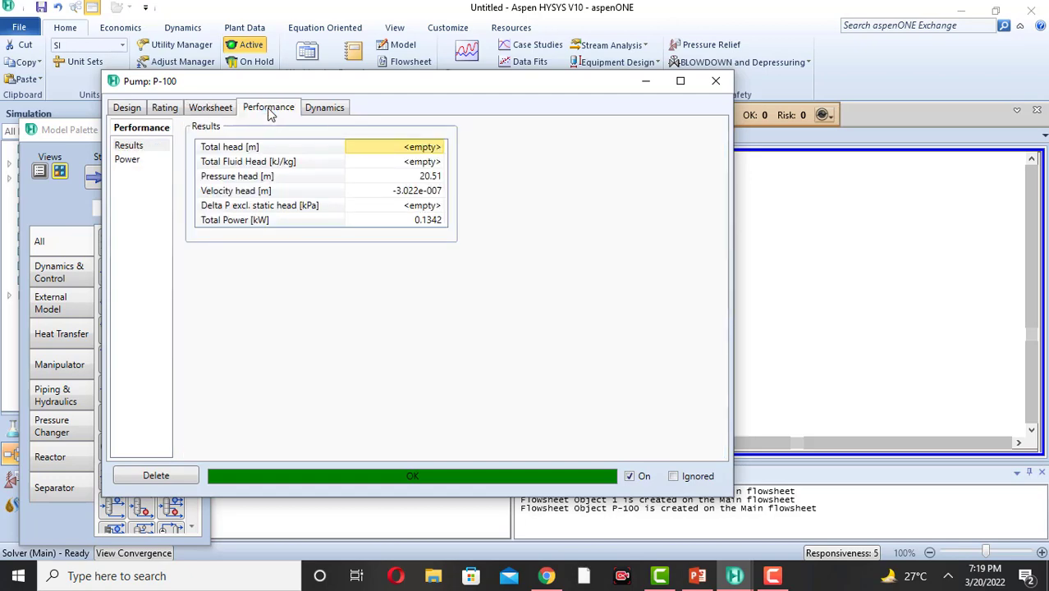
pyautogui.click(201, 112)
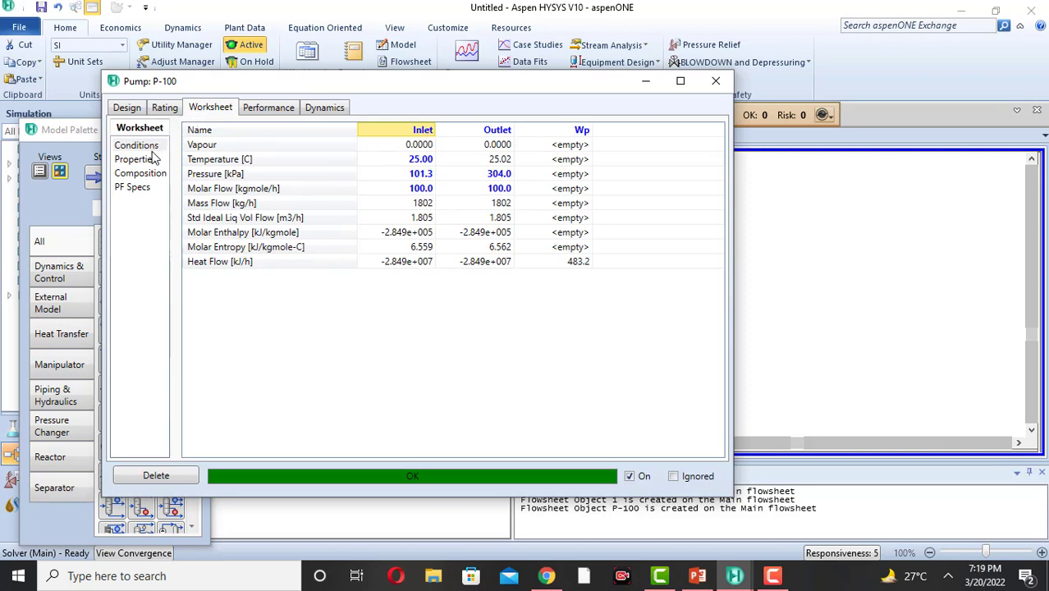
pyautogui.click(131, 110)
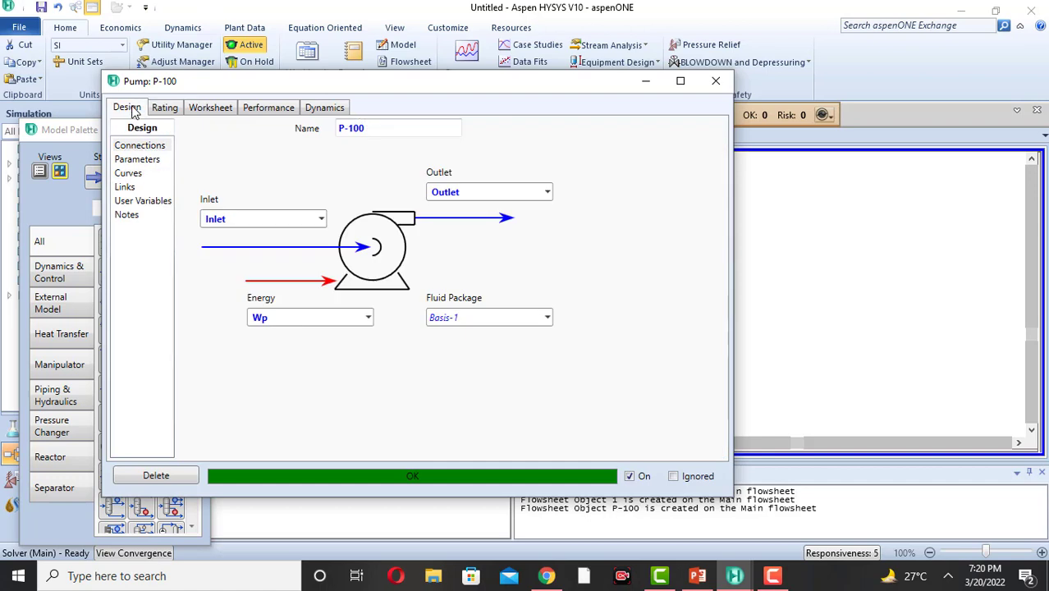
pyautogui.click(134, 161)
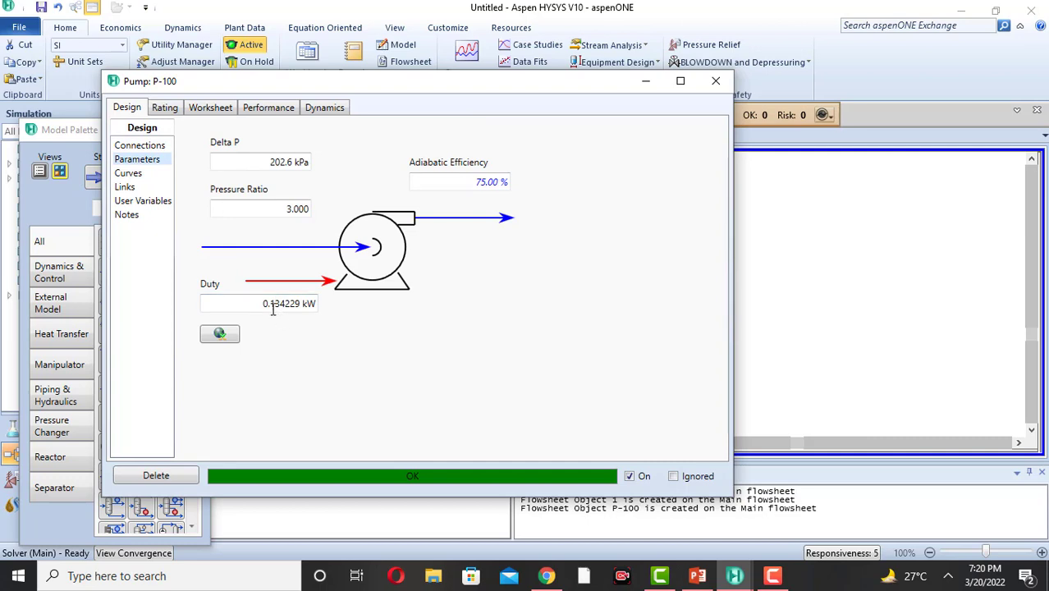
pyautogui.moveTo(320, 308)
# - Set the pump's adiabatic efficiency to 90 %
pyautogui.click(210, 109)
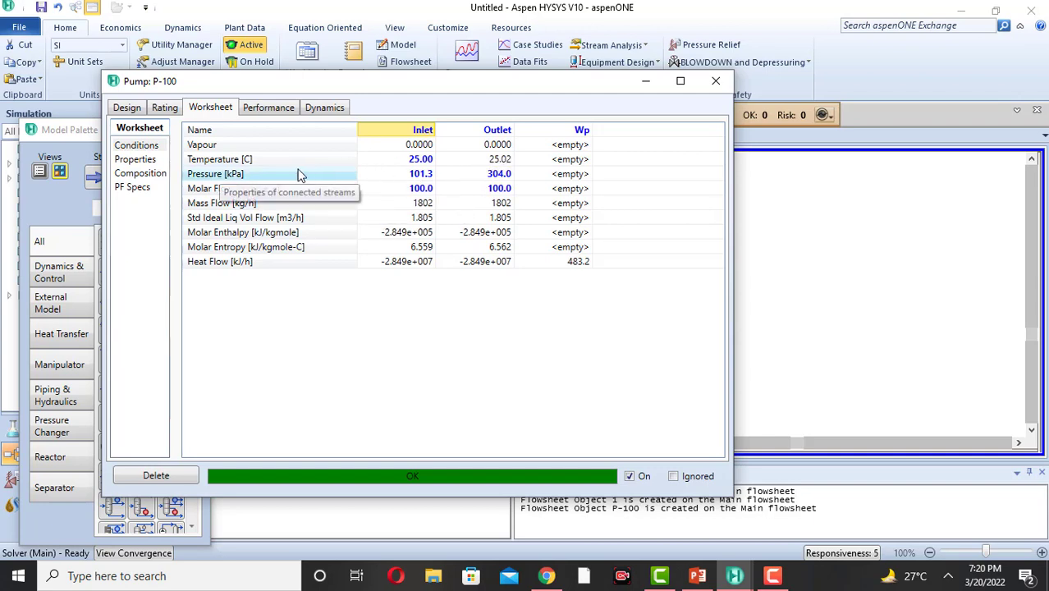
pyautogui.click(134, 159)
pyautogui.click(127, 109)
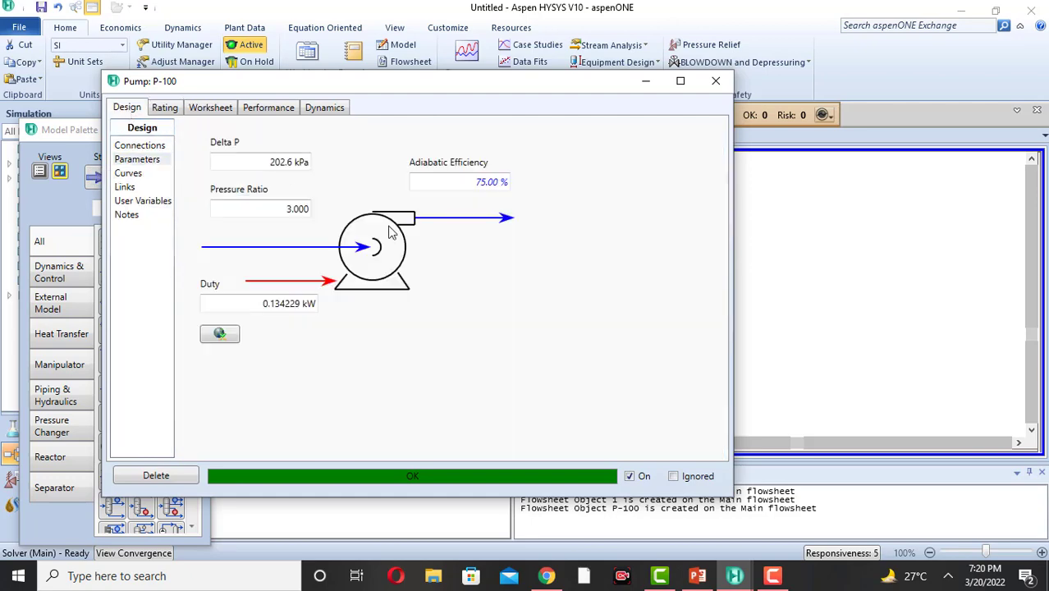
pyautogui.click(501, 182)
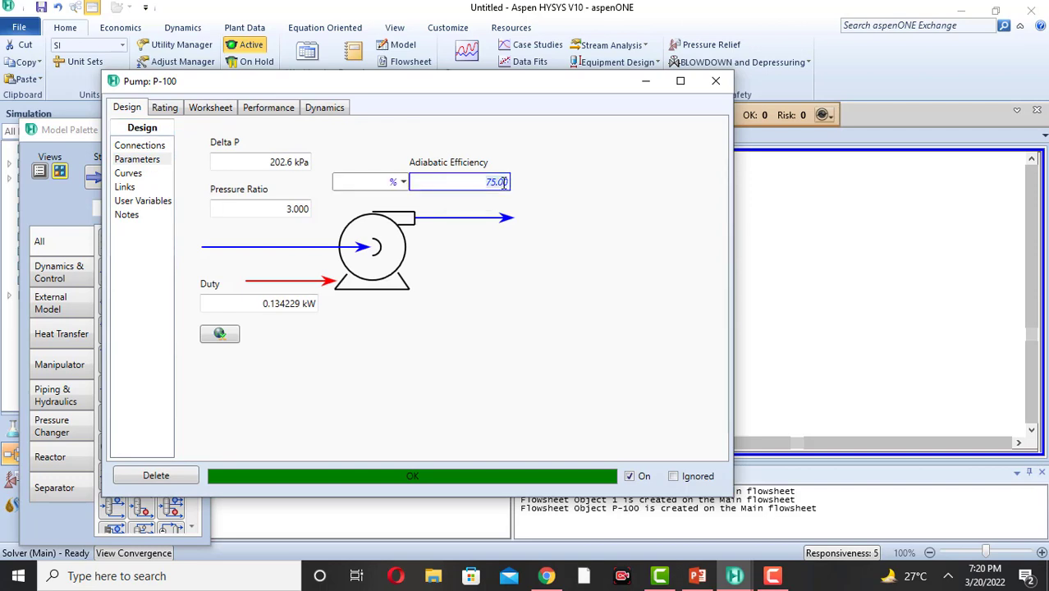
pyautogui.write('90')
pyautogui.press('Return')
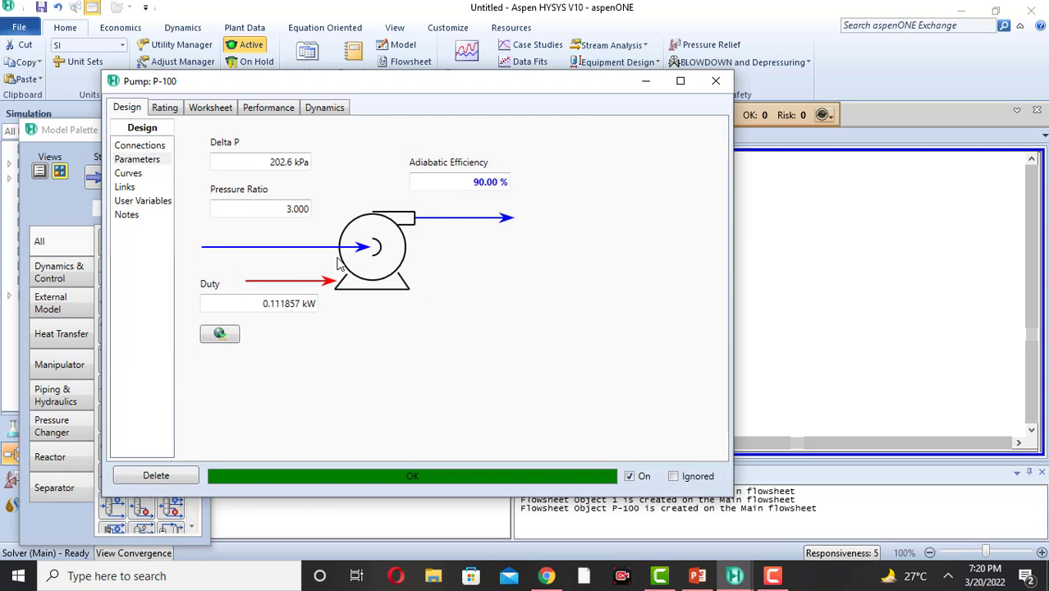
# - Review the pump's duty, stream properties and performance results at the new efficiency, ending at its stream connections
pyautogui.moveTo(292, 318)
pyautogui.click(211, 115)
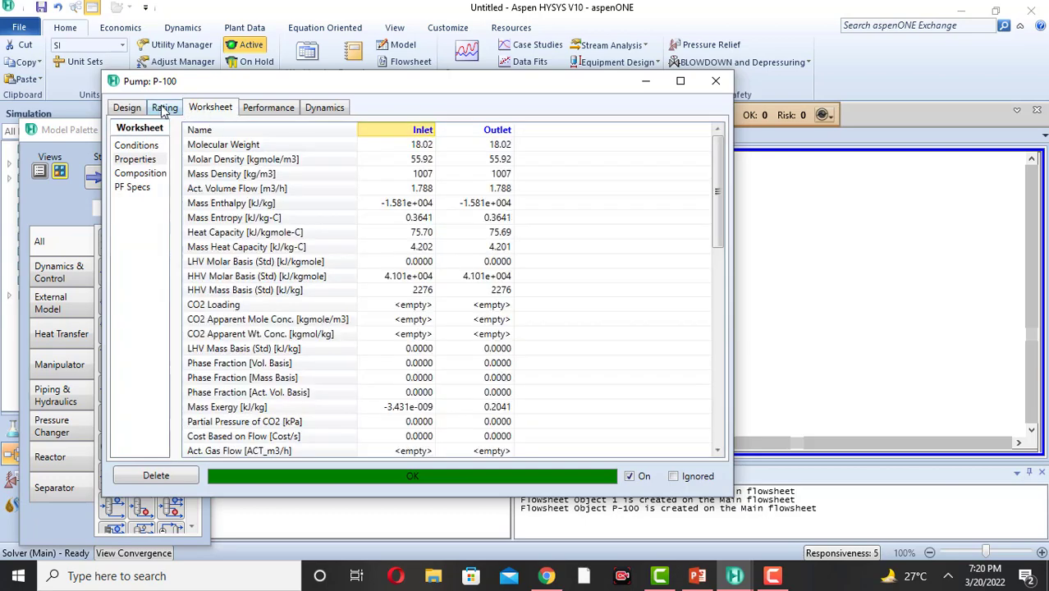
pyautogui.click(258, 112)
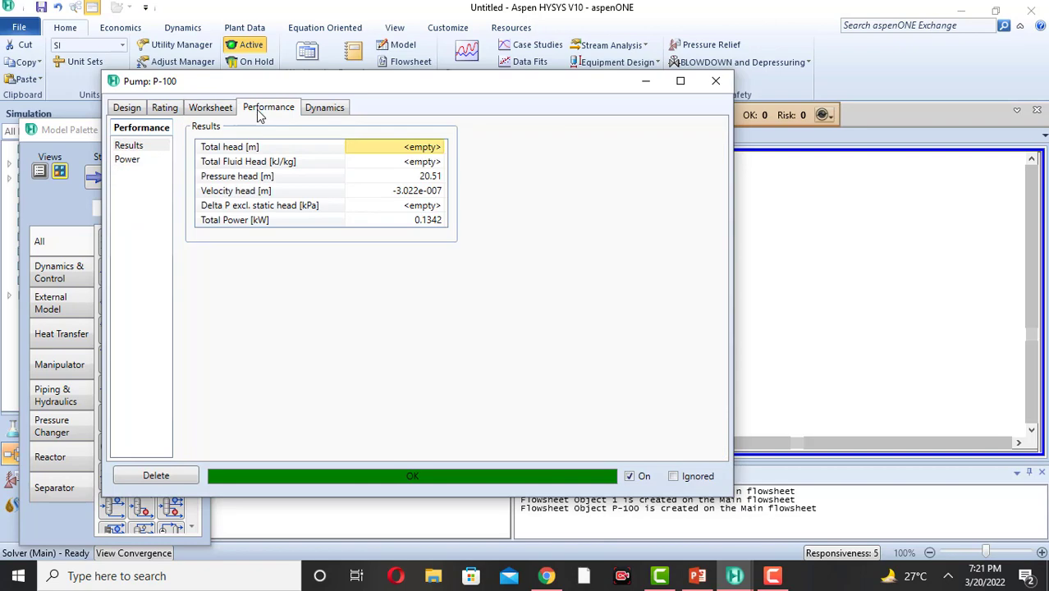
pyautogui.click(202, 116)
pyautogui.click(163, 108)
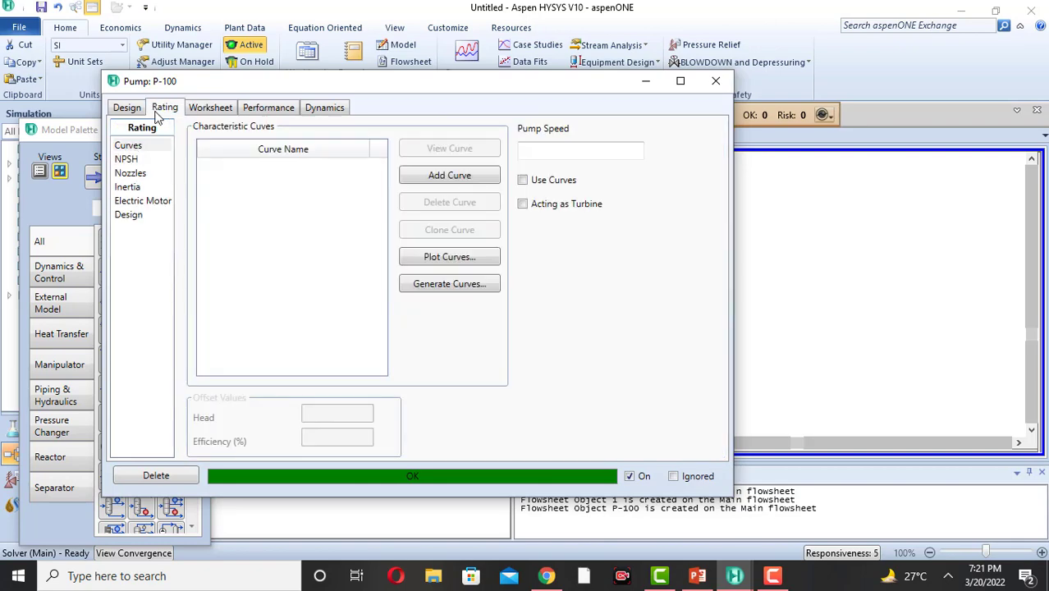
pyautogui.click(127, 110)
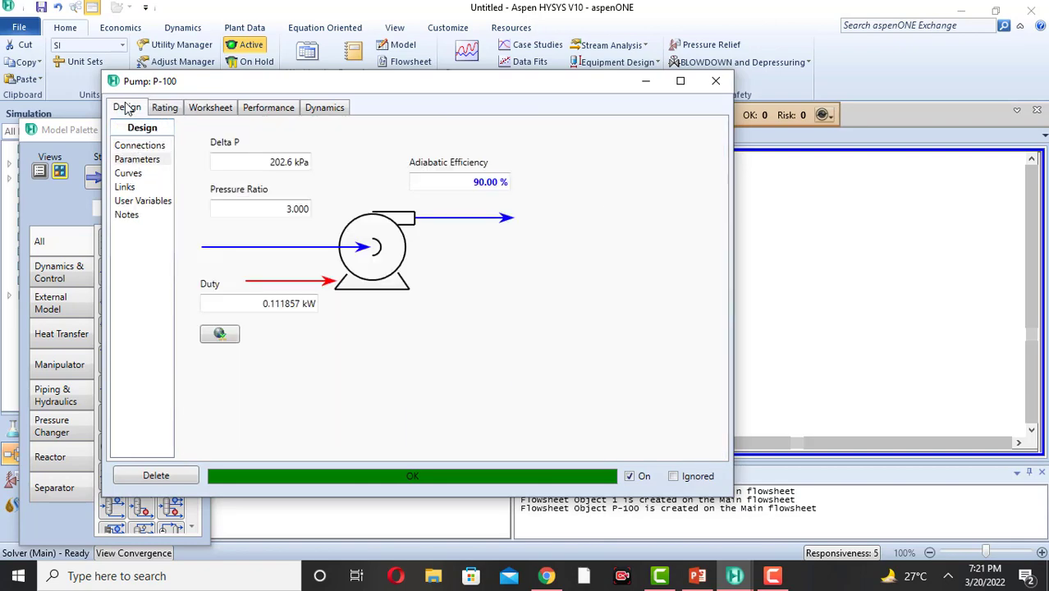
pyautogui.click(215, 109)
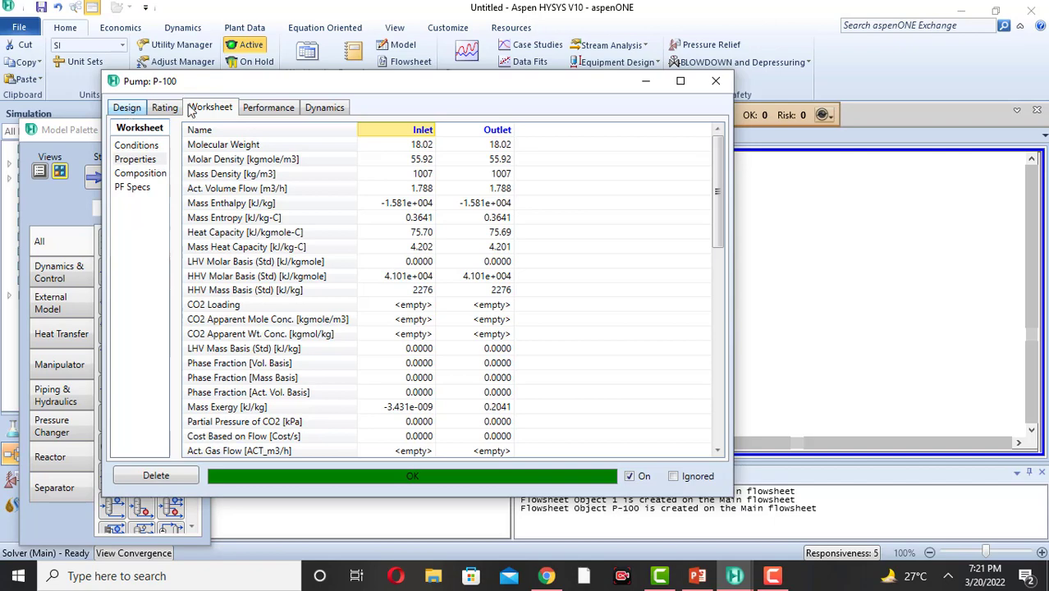
pyautogui.click(258, 111)
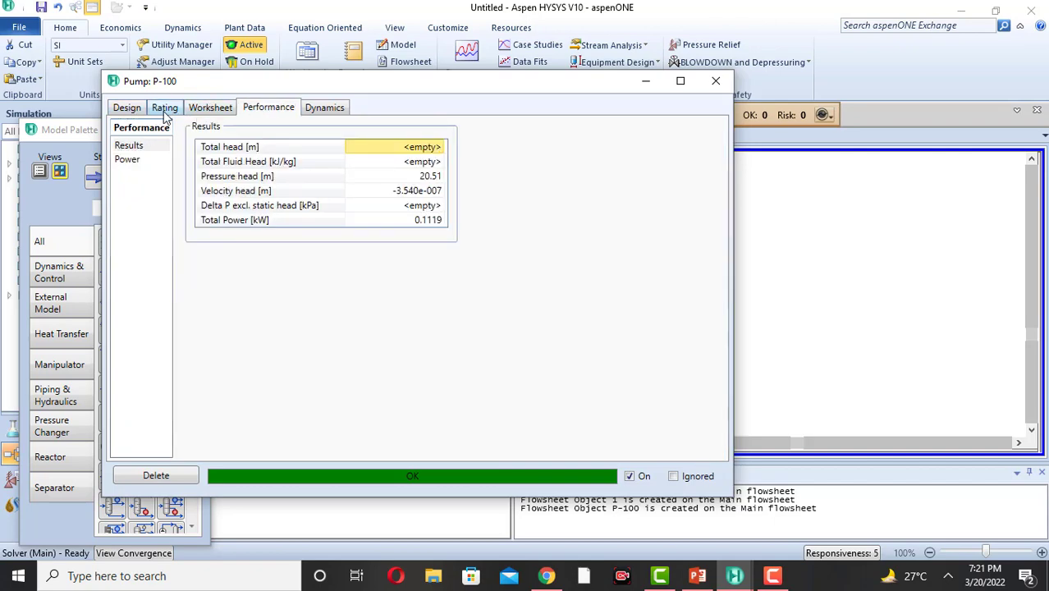
pyautogui.click(131, 110)
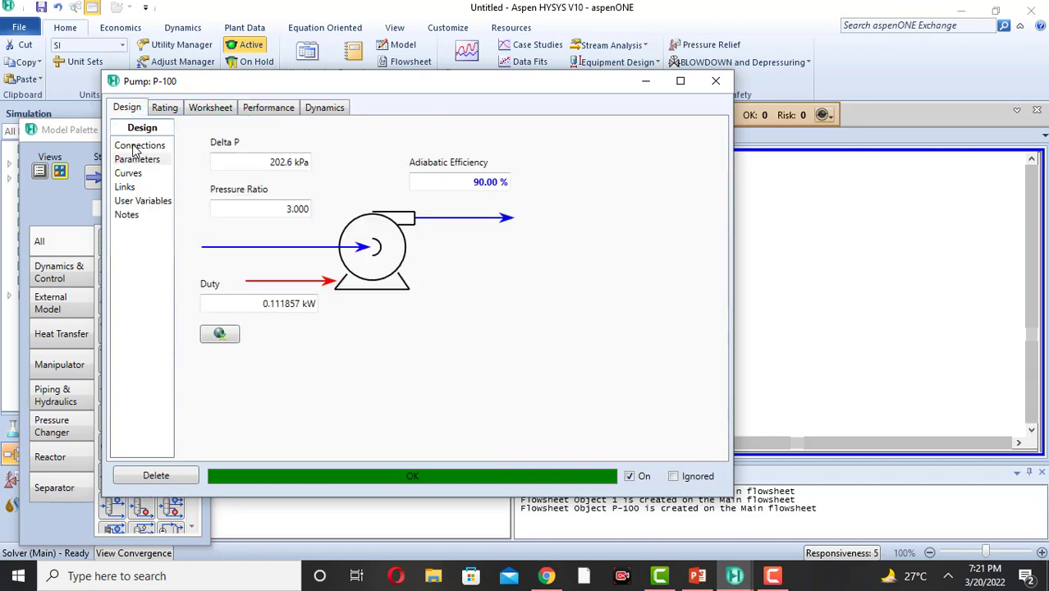
pyautogui.click(136, 147)
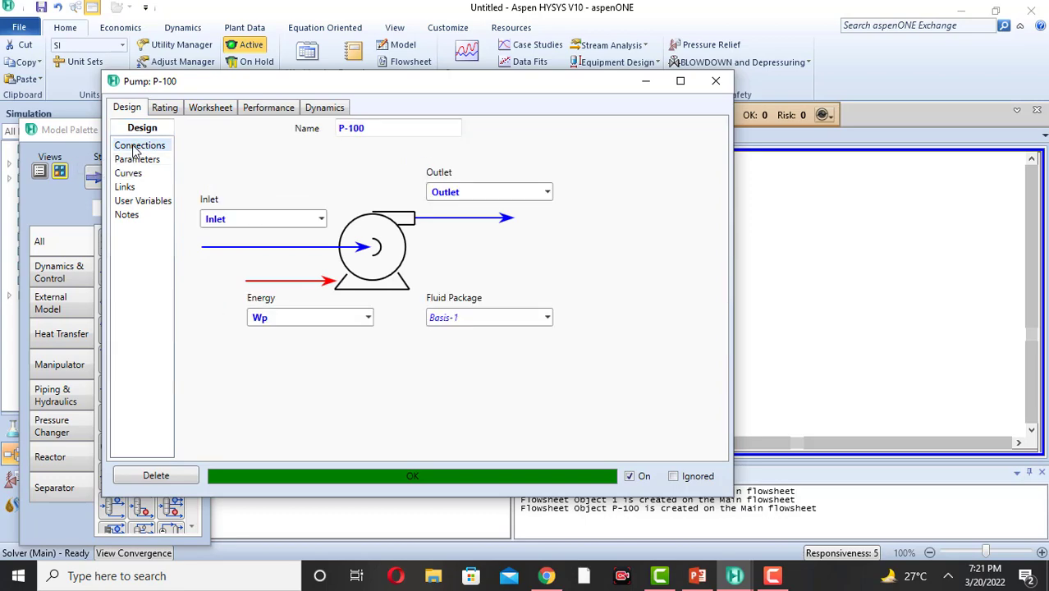
# - Check the pump's stream properties and conditions in its worksheet, and close the pump window
pyautogui.click(203, 109)
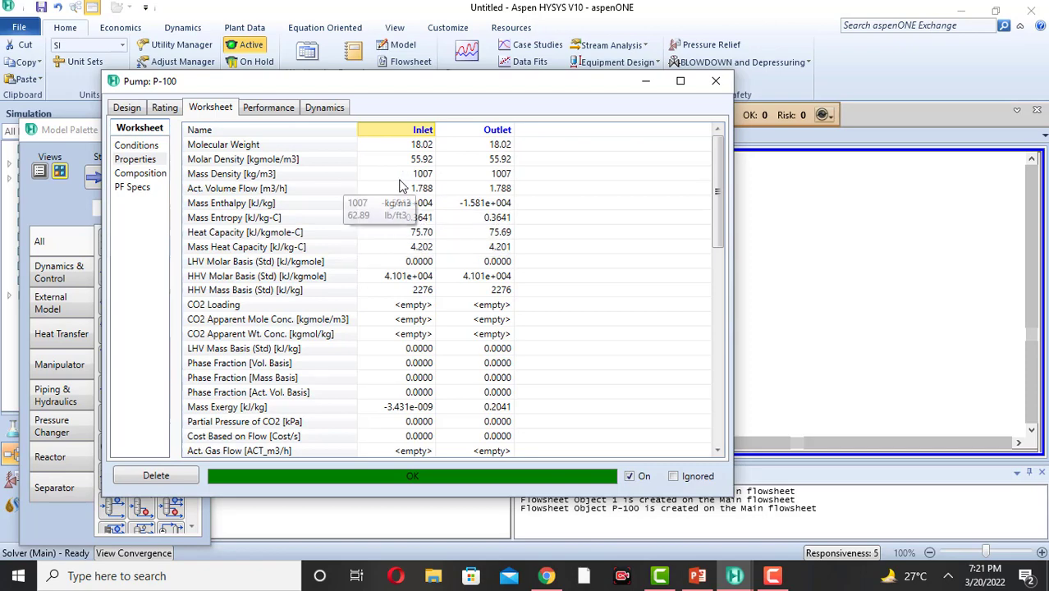
pyautogui.click(138, 145)
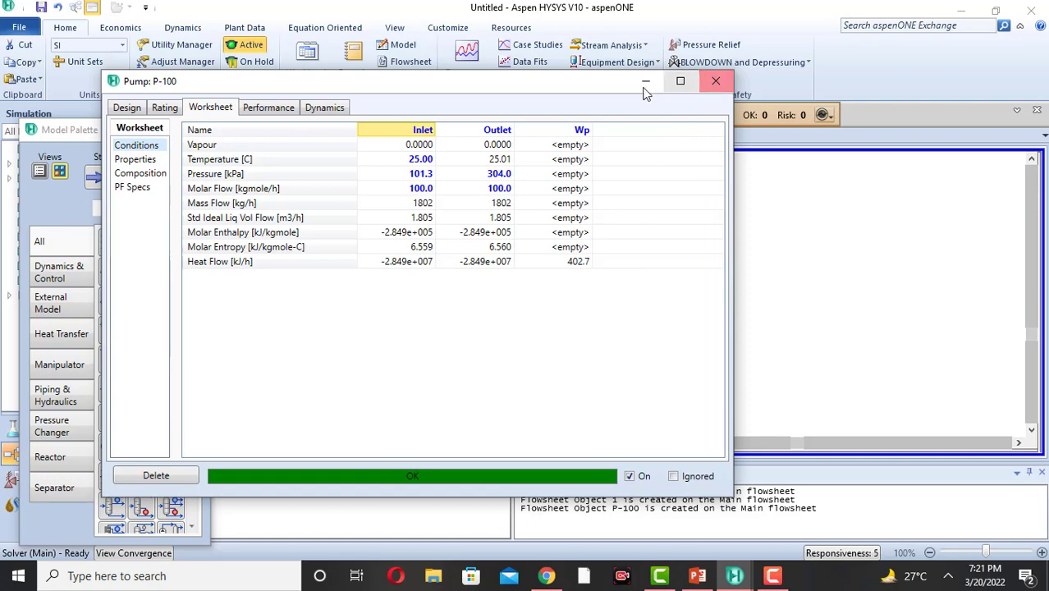
pyautogui.click(713, 85)
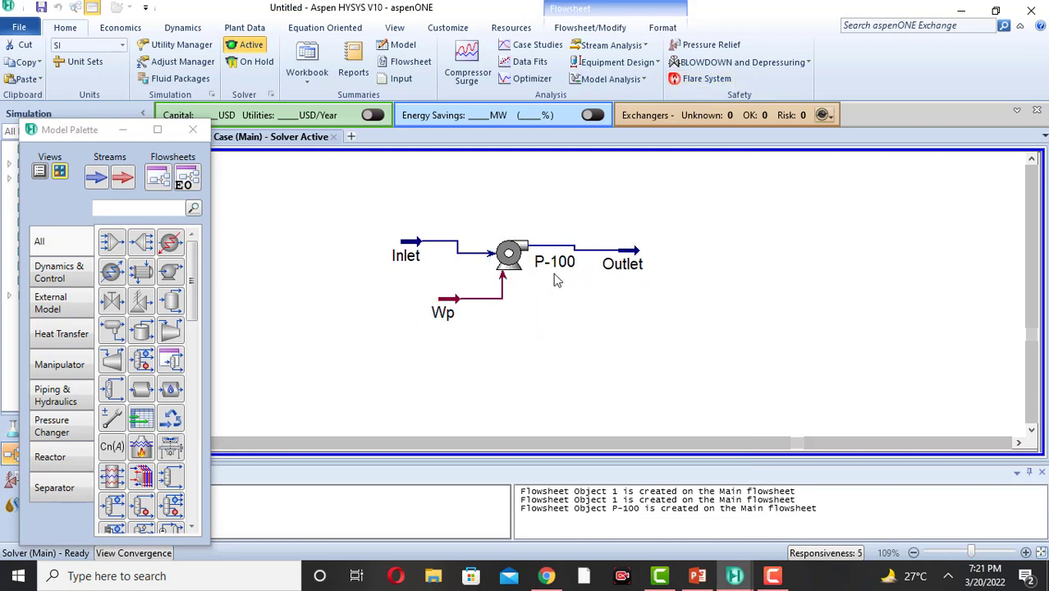
# - Move the Outlet stream farther away from the pump on the flowsheet
pyautogui.moveTo(542, 268)
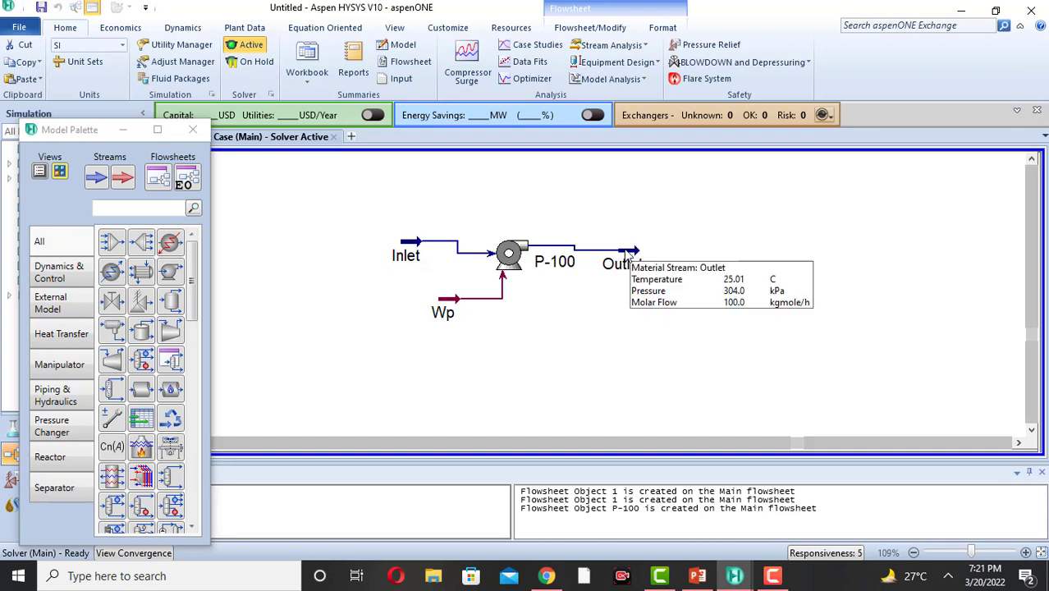
pyautogui.moveTo(635, 254); pyautogui.dragTo(689, 251)
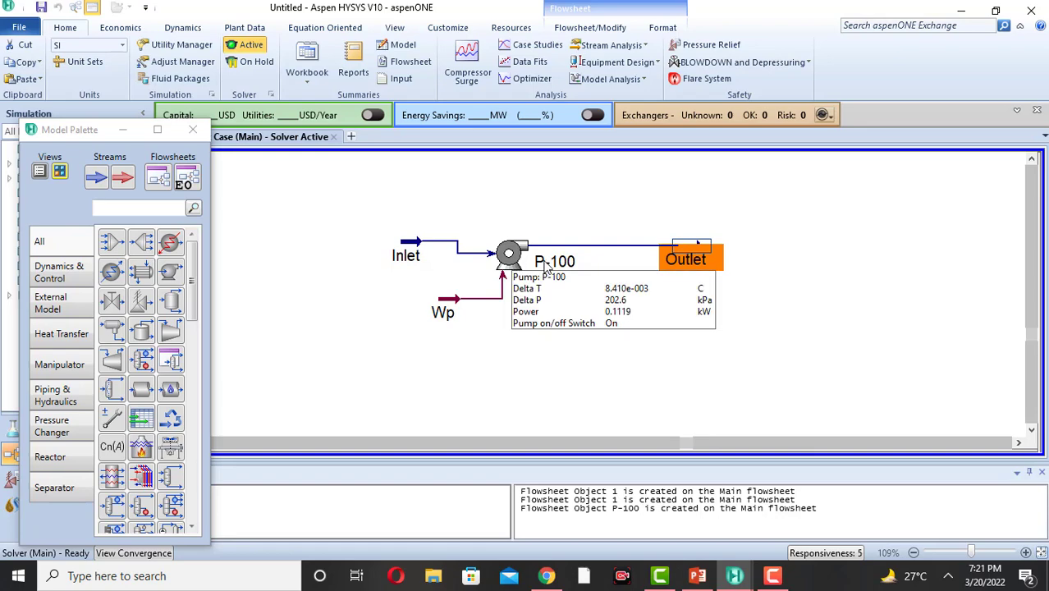
# - Reopen pump P-100 to view its worksheet conditions, and close its window
pyautogui.click(545, 263)
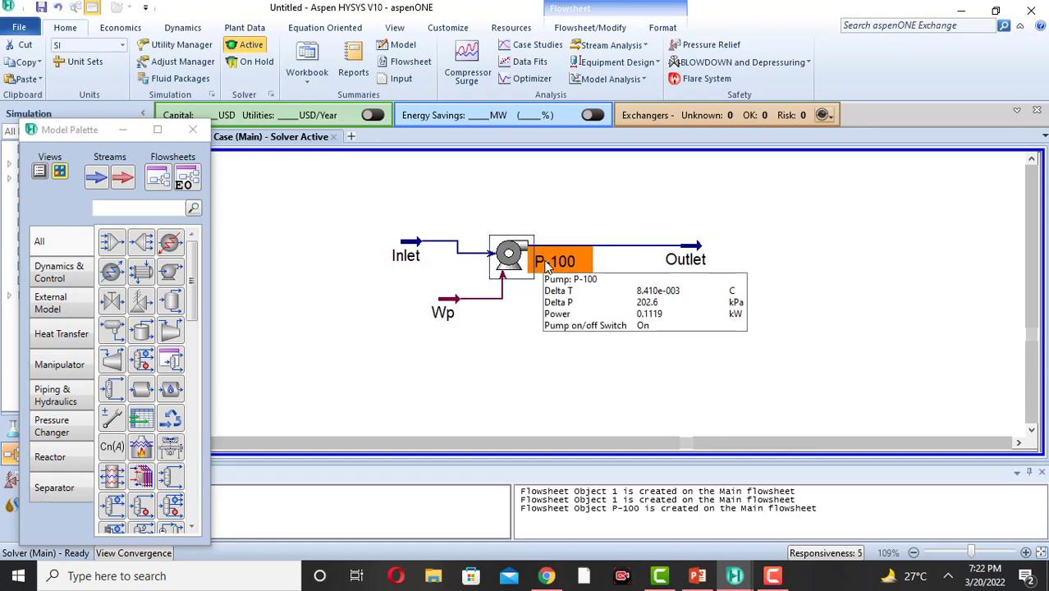
pyautogui.rightClick(547, 265)
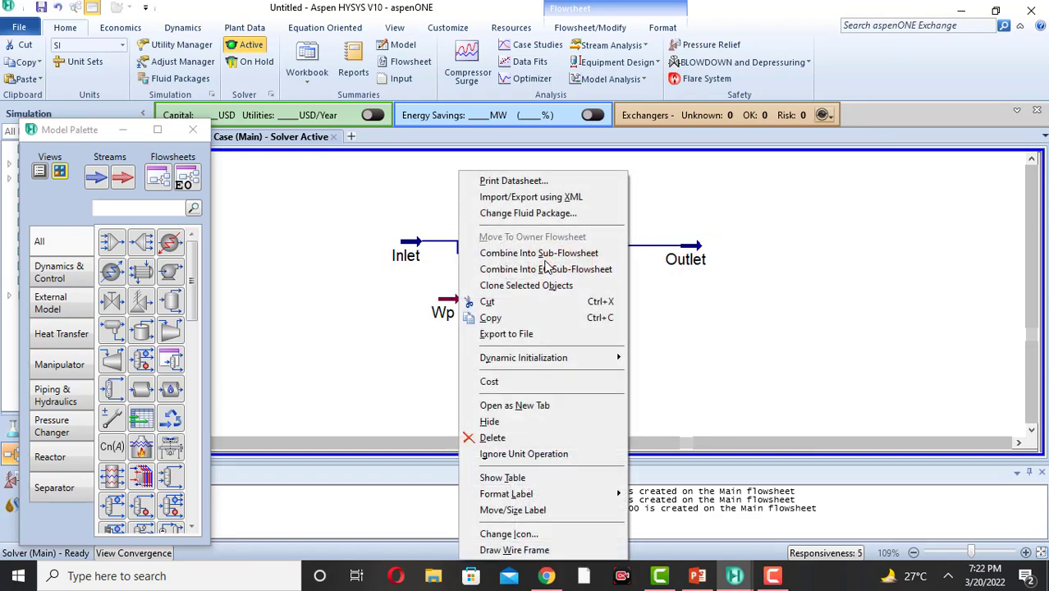
pyautogui.click(656, 317)
pyautogui.doubleClick(555, 261)
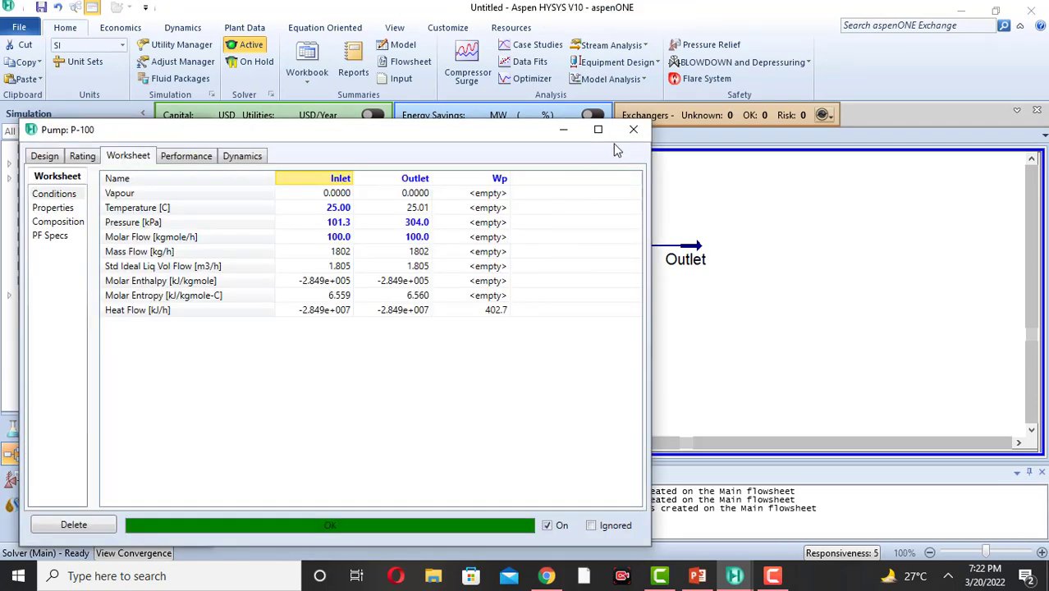
pyautogui.click(633, 131)
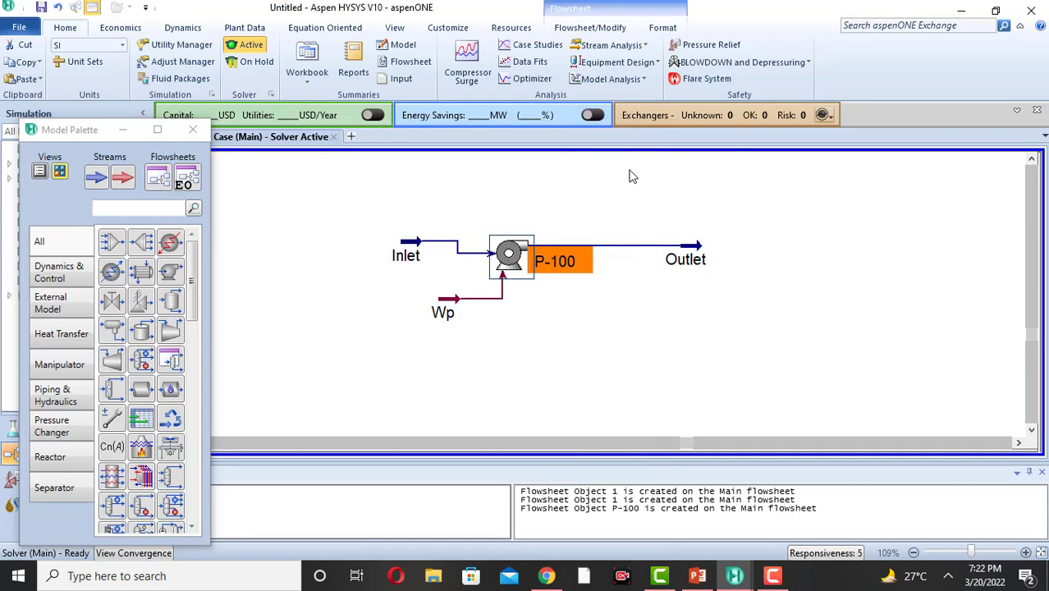
# - Close the model palette and shift the Inlet stream, pump P-100 and Outlet stream compactly to the flowsheet's left side
pyautogui.click(634, 311)
pyautogui.click(413, 245)
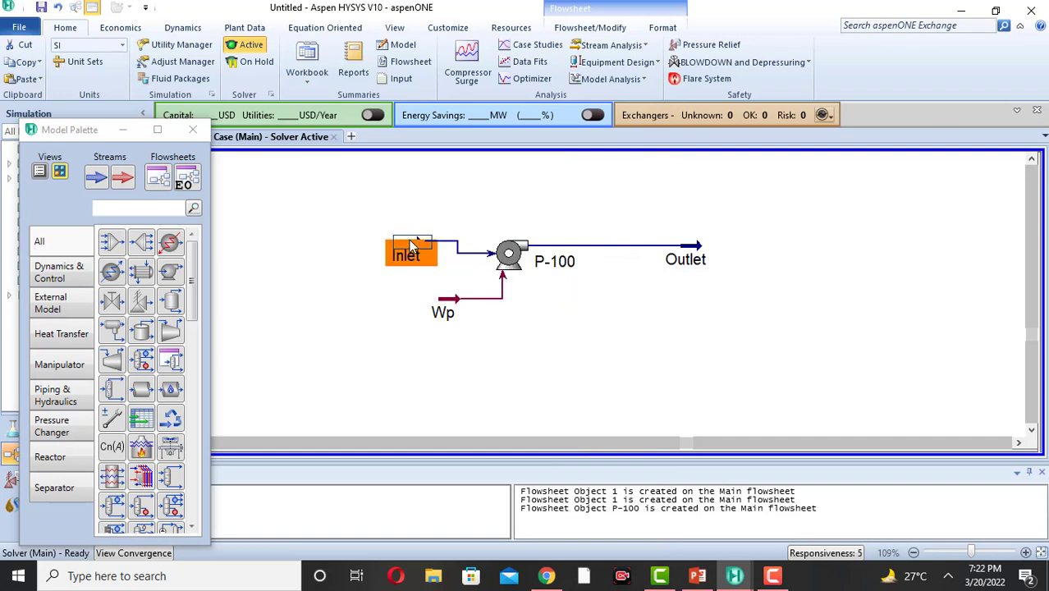
pyautogui.moveTo(406, 246); pyautogui.dragTo(261, 249)
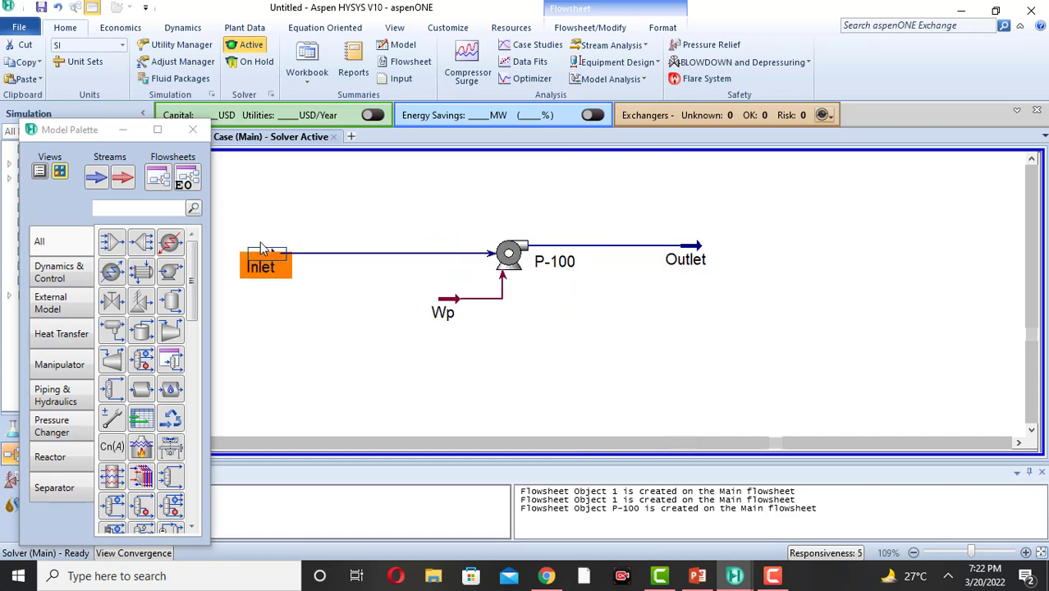
pyautogui.click(191, 132)
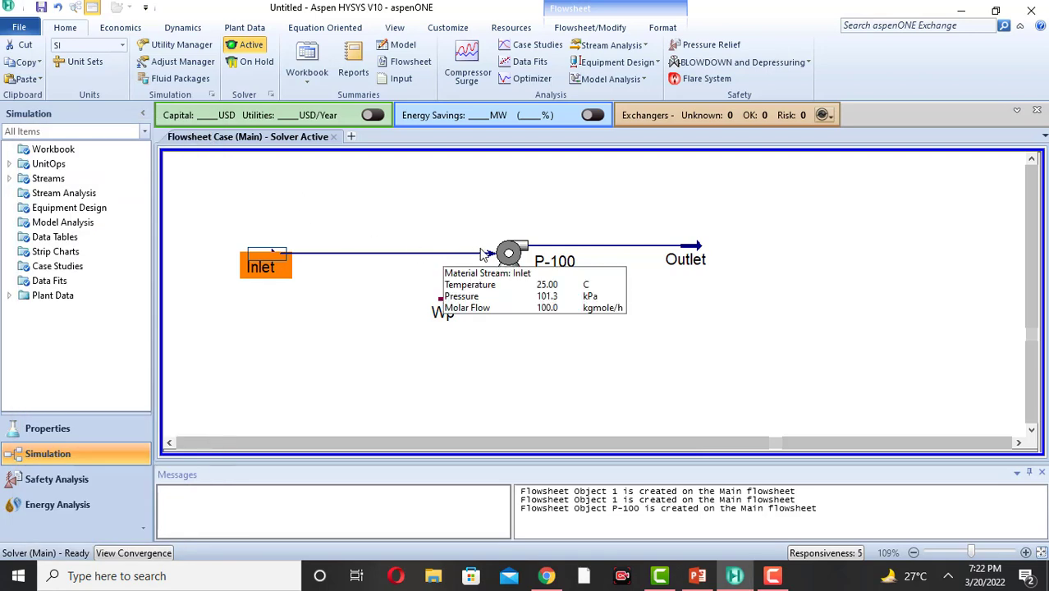
pyautogui.moveTo(508, 254)
pyautogui.moveTo(508, 254); pyautogui.dragTo(346, 256)
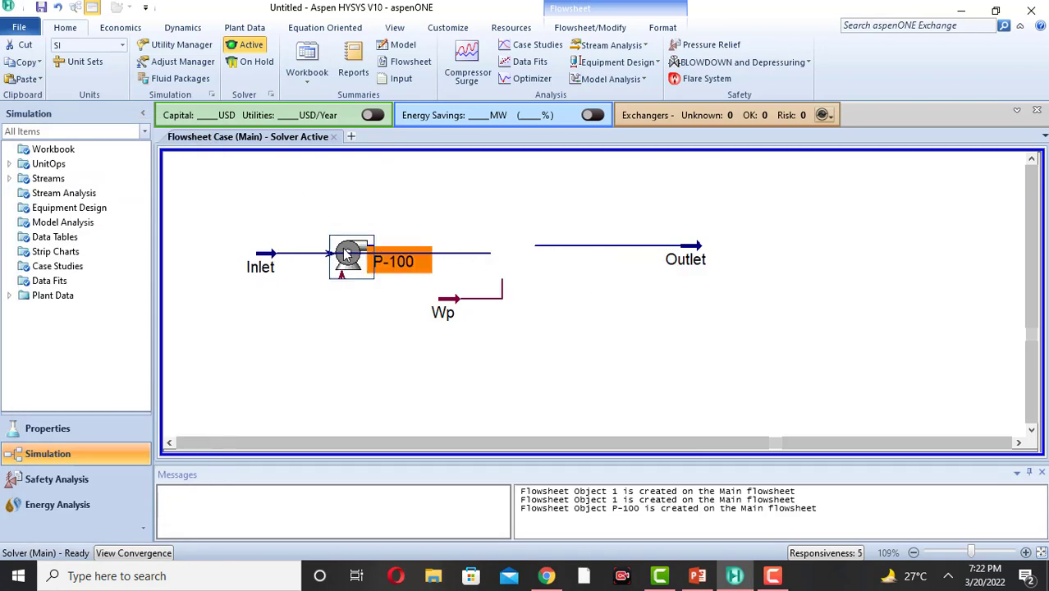
pyautogui.moveTo(688, 251); pyautogui.dragTo(456, 253)
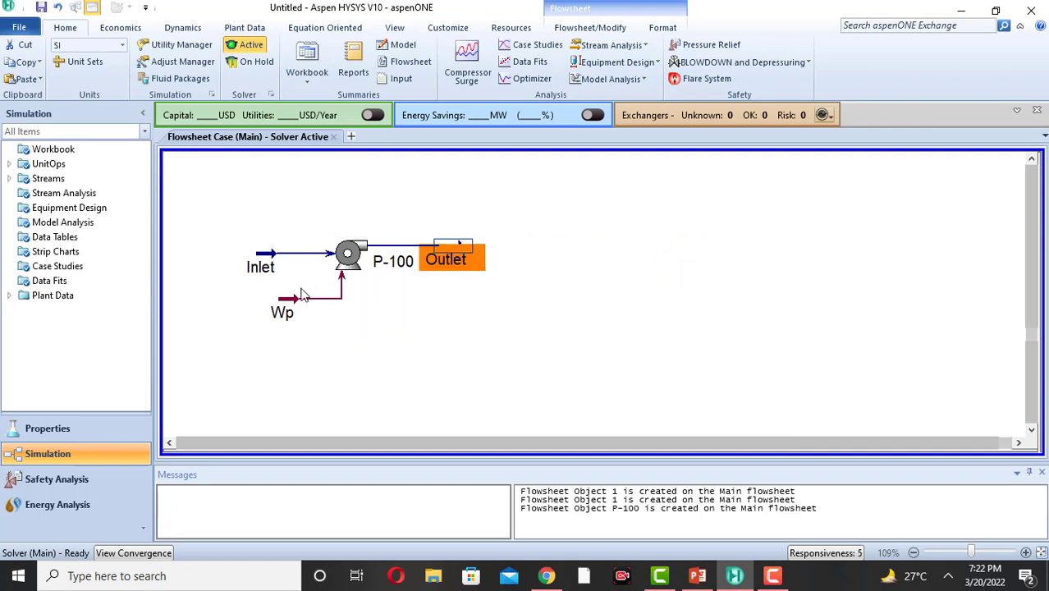
pyautogui.click(490, 305)
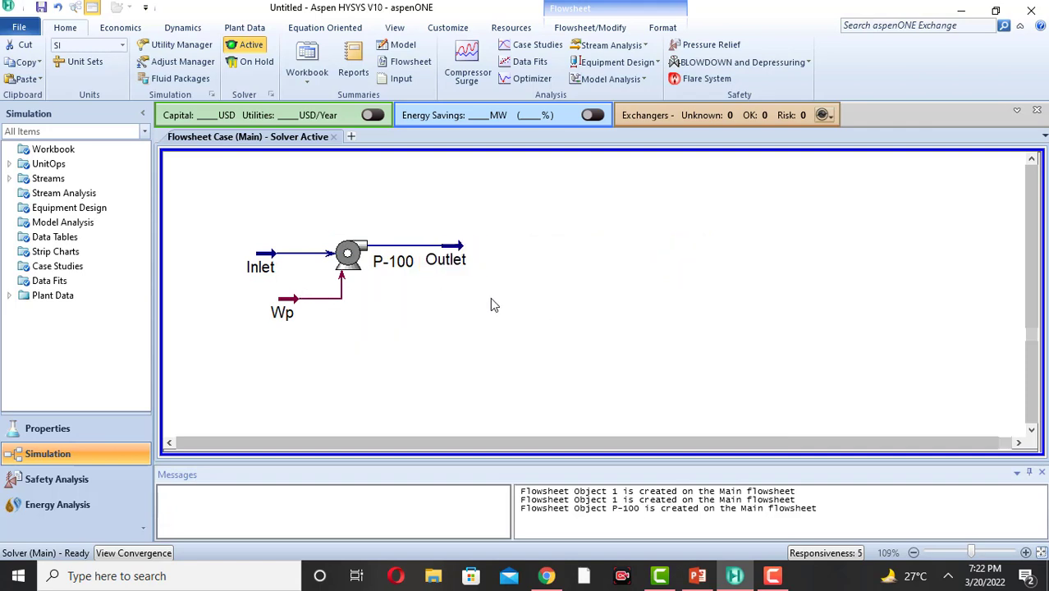
# - Add the Material Streams workbook table to the flowsheet and place it to the right of the pump diagram
pyautogui.rightClick(565, 209)
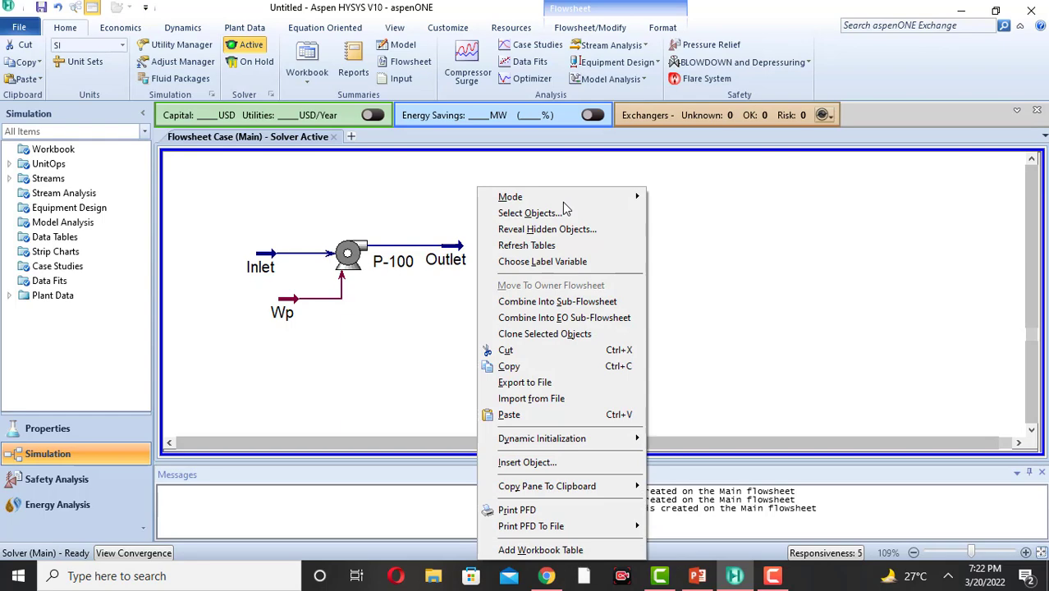
pyautogui.click(671, 228)
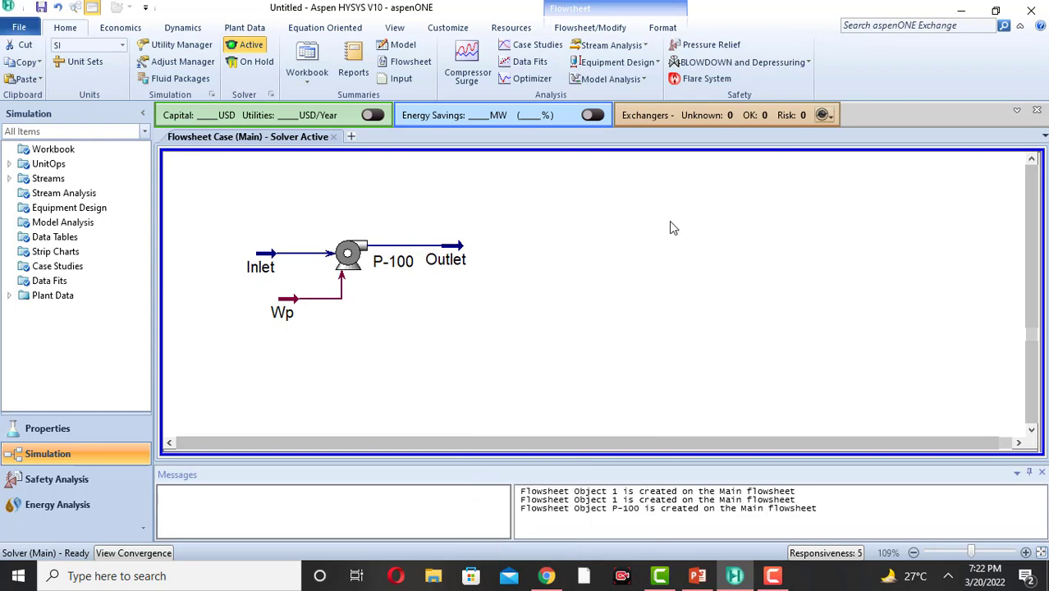
pyautogui.rightClick(612, 197)
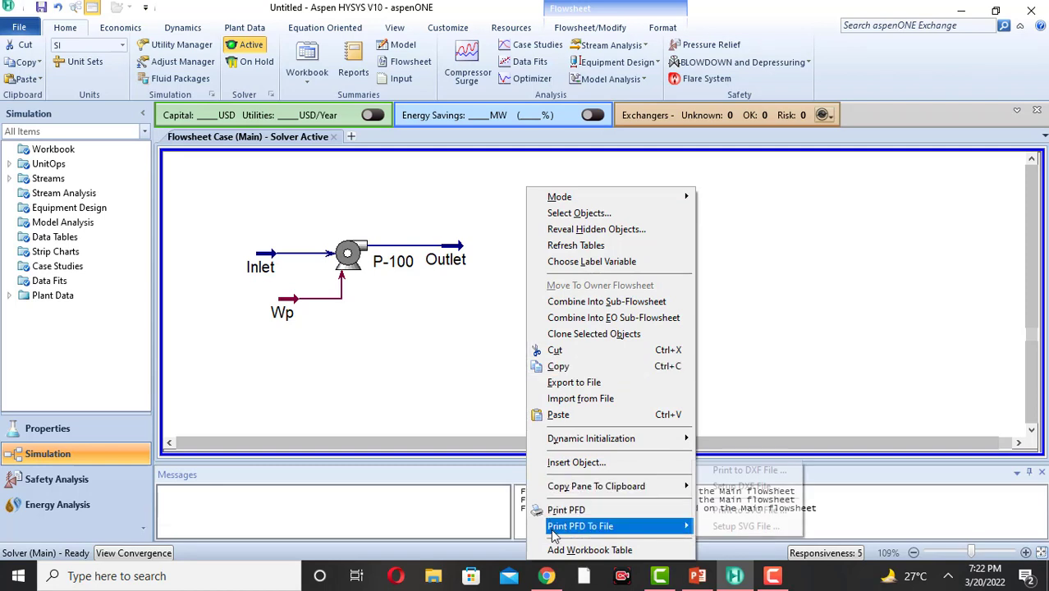
pyautogui.click(565, 550)
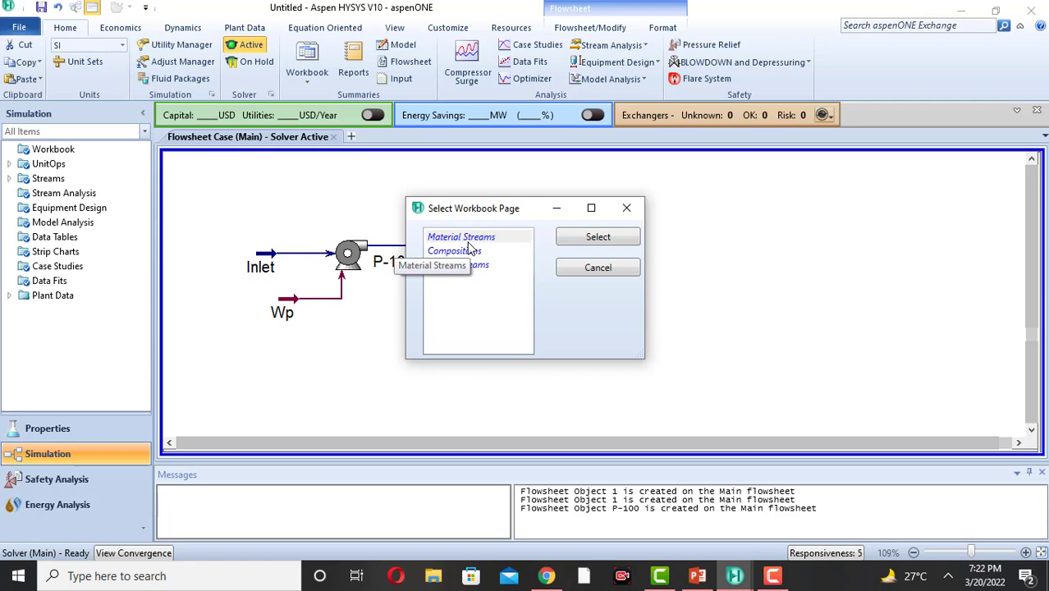
pyautogui.click(595, 238)
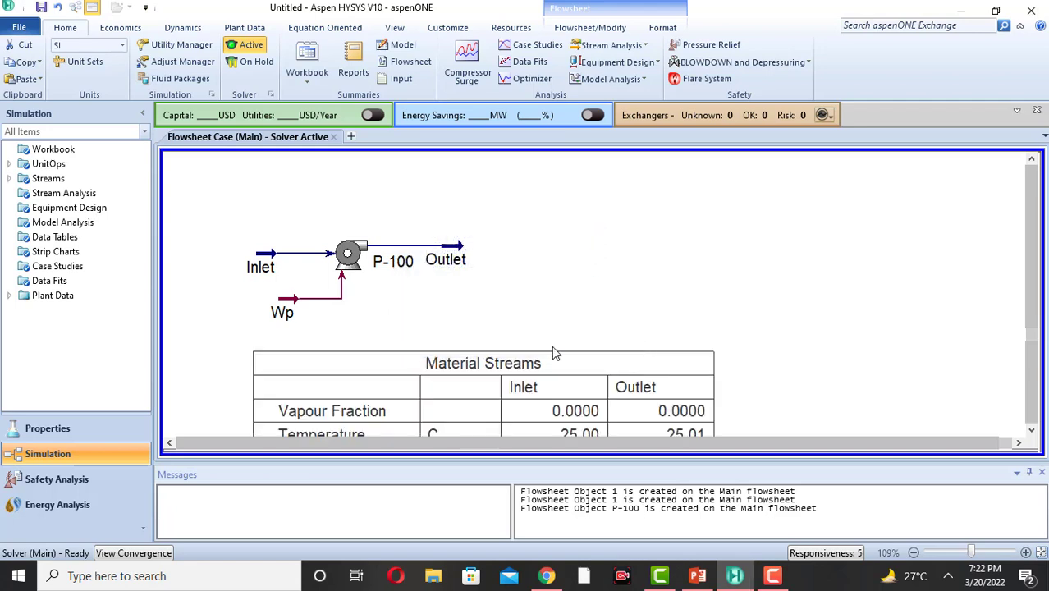
pyautogui.moveTo(540, 377); pyautogui.dragTo(846, 184)
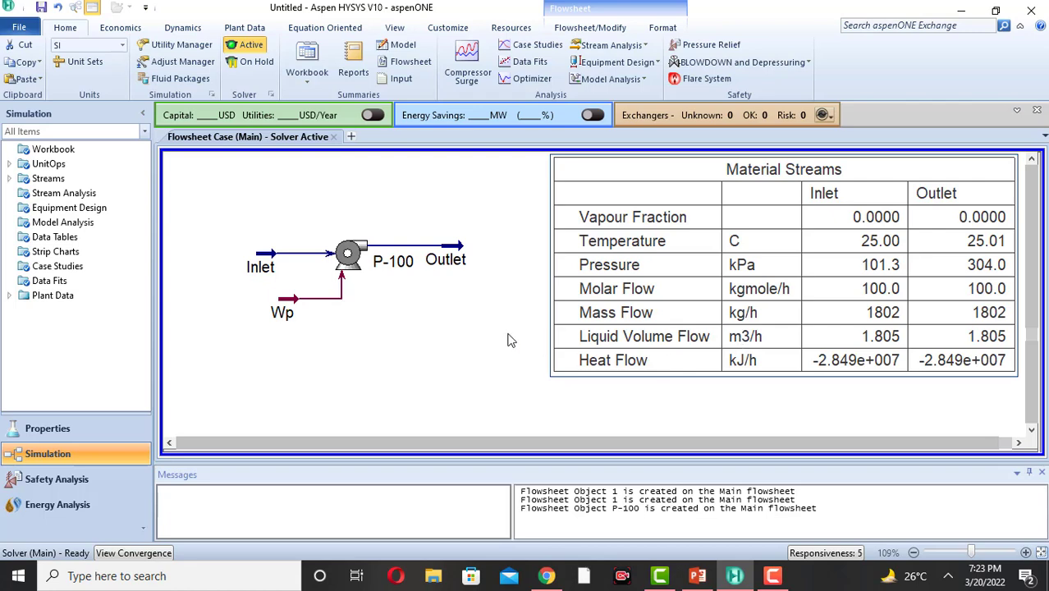
# - Add the Compositions workbook table to the flowsheet and place it above the pump diagram
pyautogui.rightClick(434, 312)
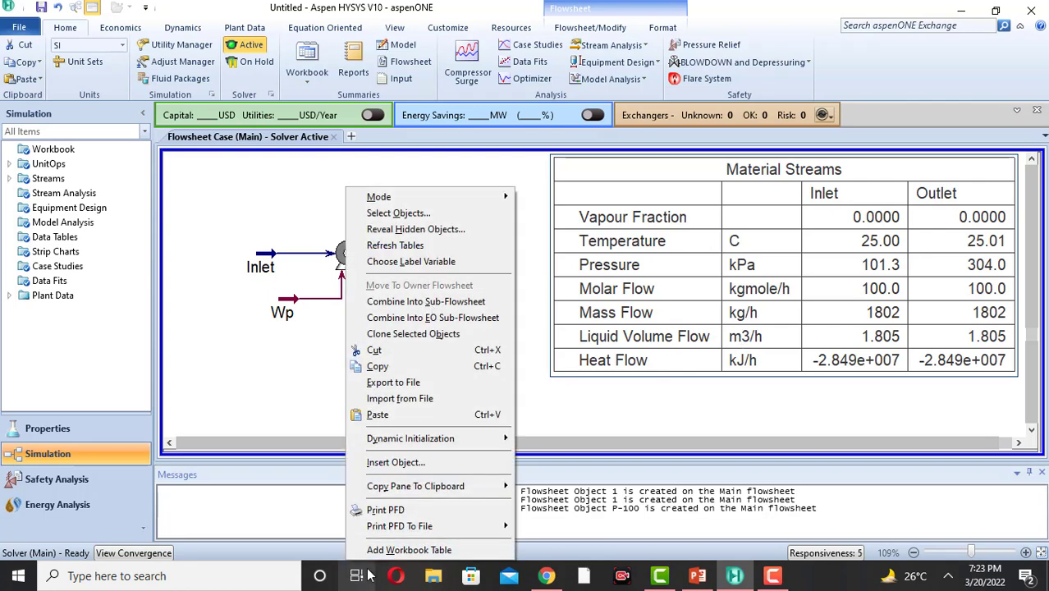
pyautogui.click(383, 554)
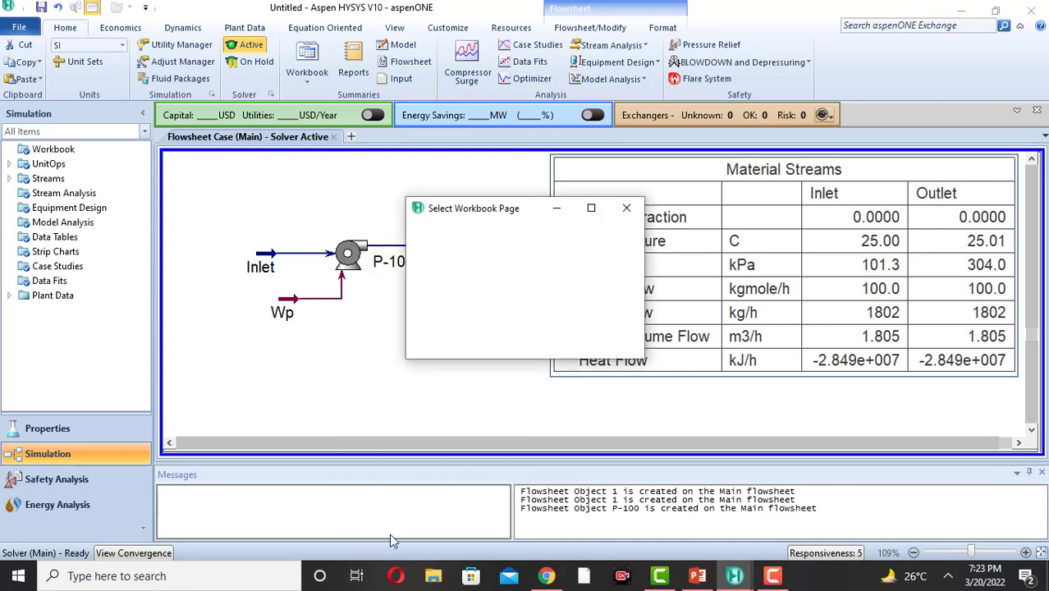
pyautogui.click(450, 252)
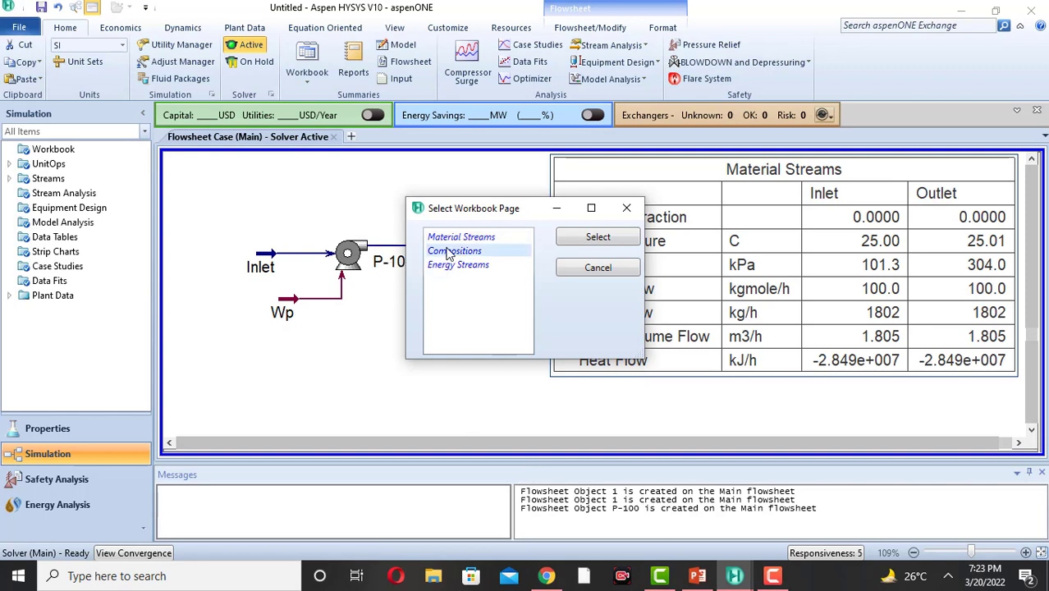
pyautogui.click(580, 240)
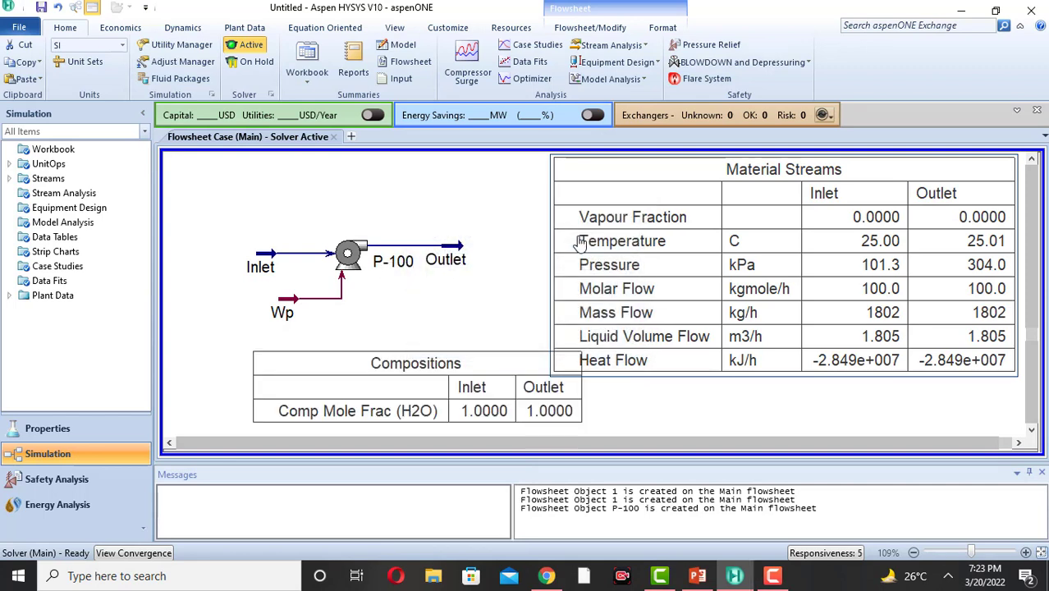
pyautogui.moveTo(339, 362); pyautogui.dragTo(264, 172)
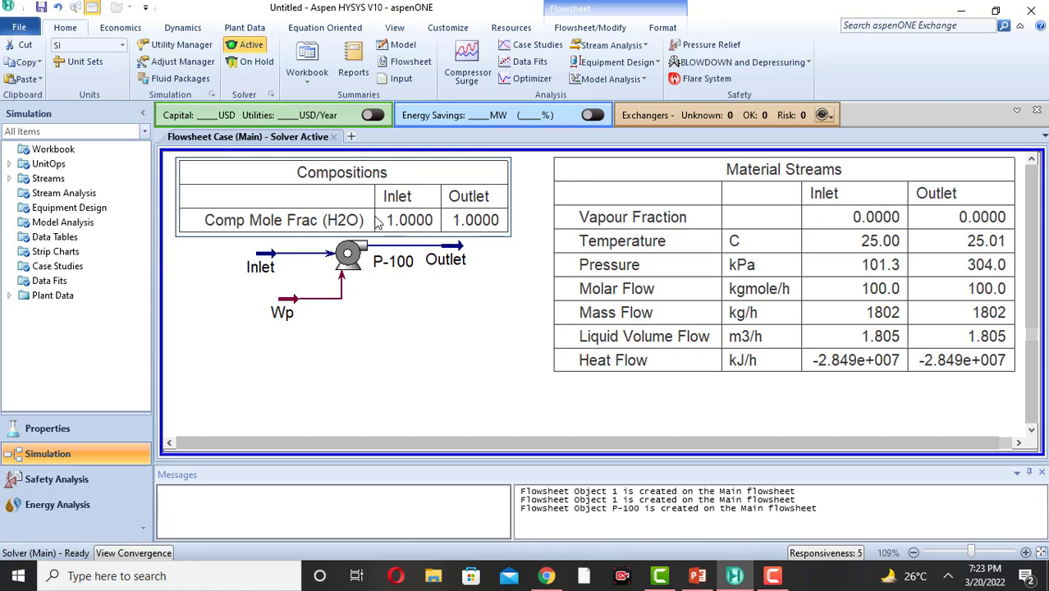
# - Add the Energy Streams workbook table to the flowsheet, leaving it below the pump diagram
pyautogui.rightClick(523, 244)
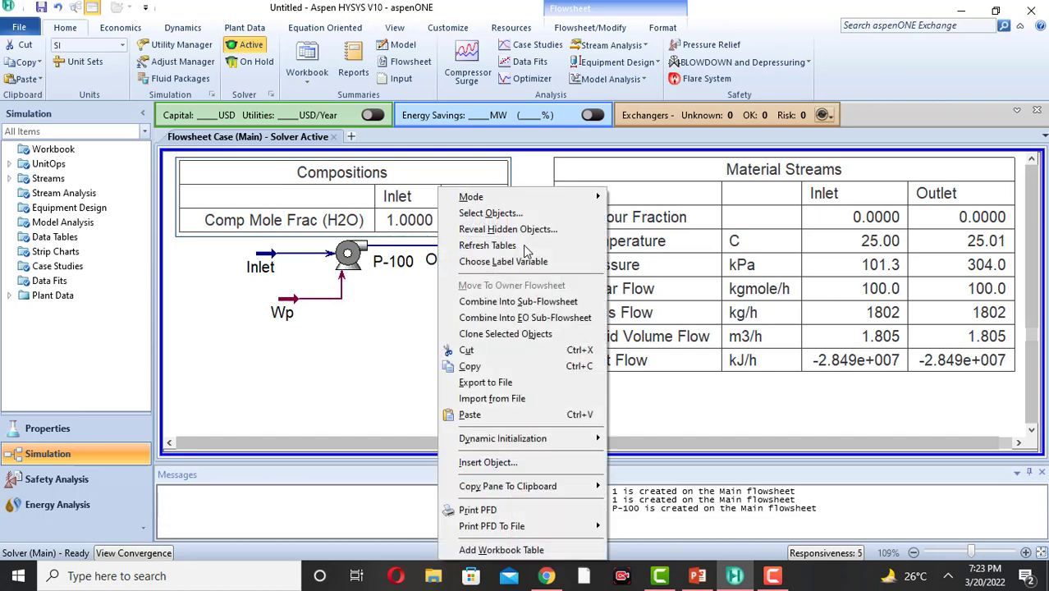
pyautogui.click(484, 551)
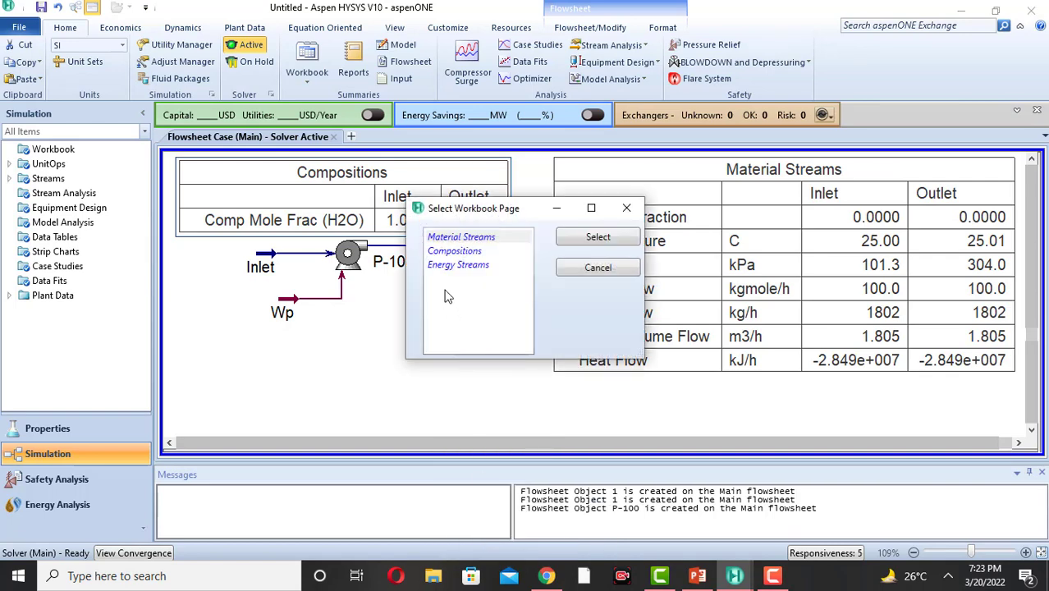
pyautogui.click(445, 266)
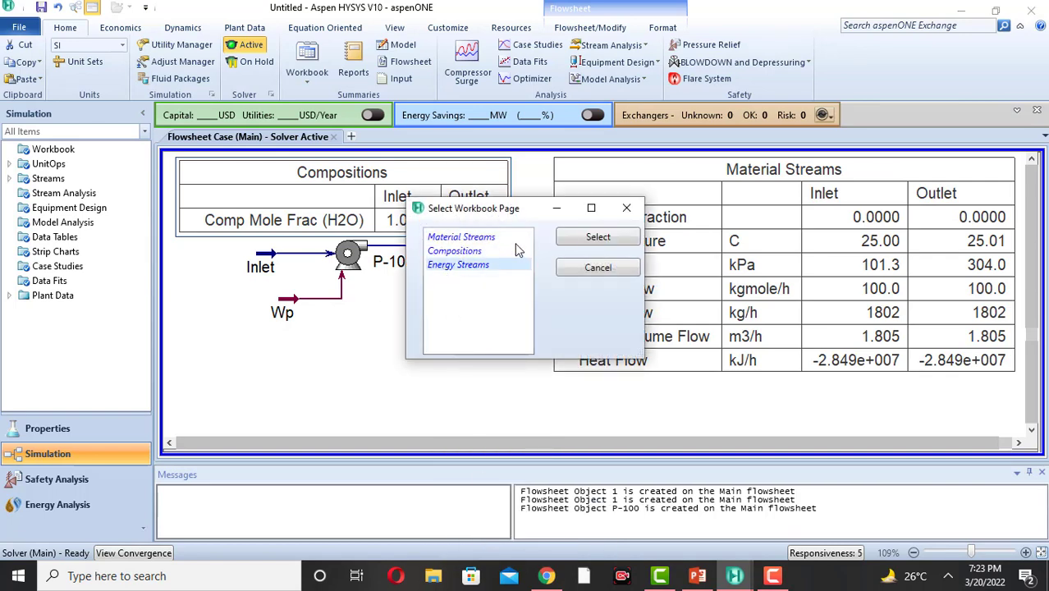
pyautogui.click(589, 239)
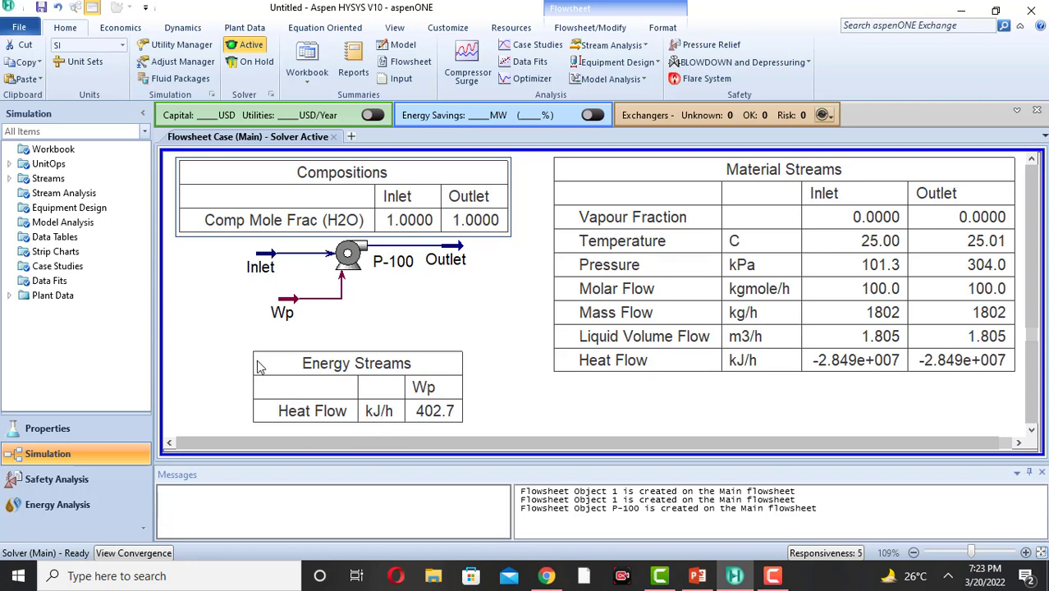
pyautogui.click(328, 367)
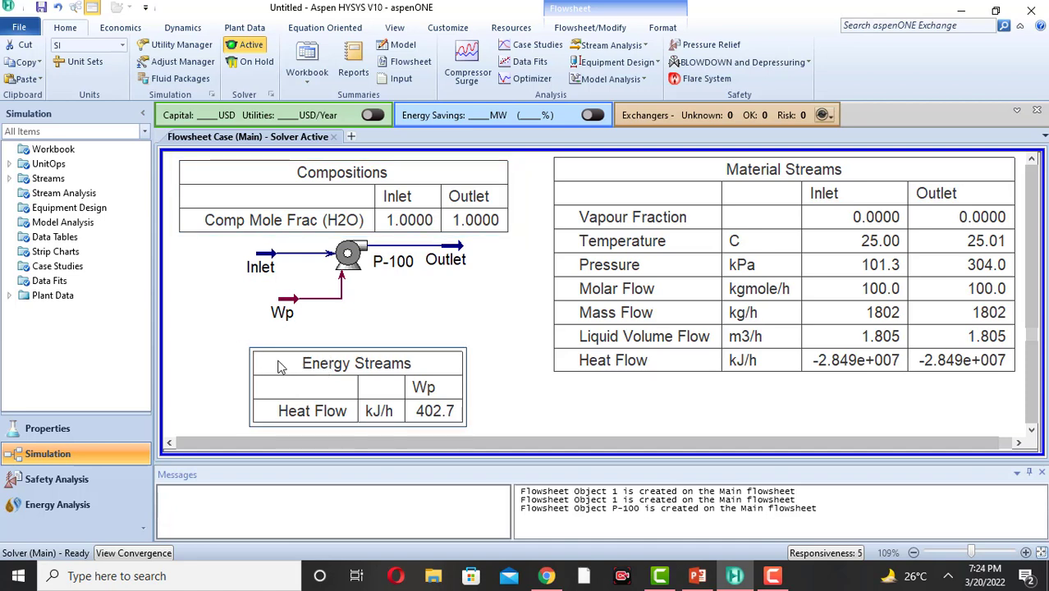
pyautogui.click(433, 320)
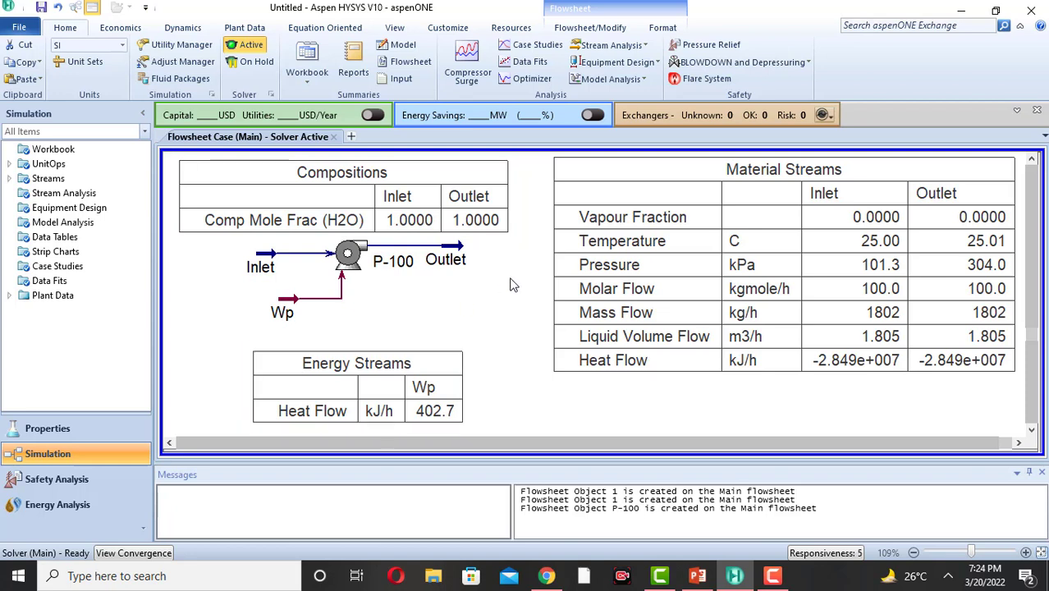
pyautogui.click(774, 579)
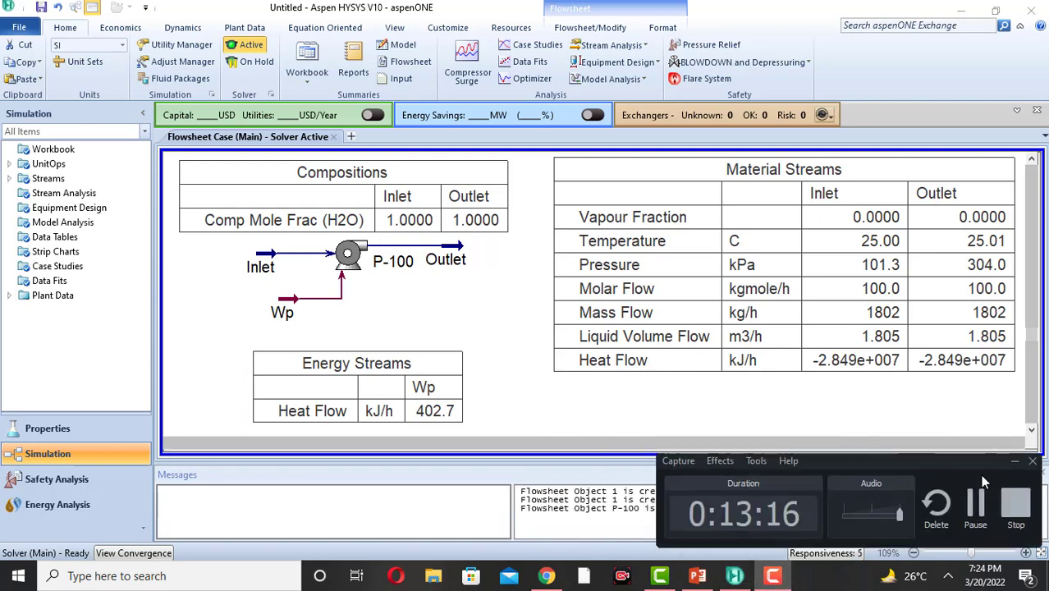